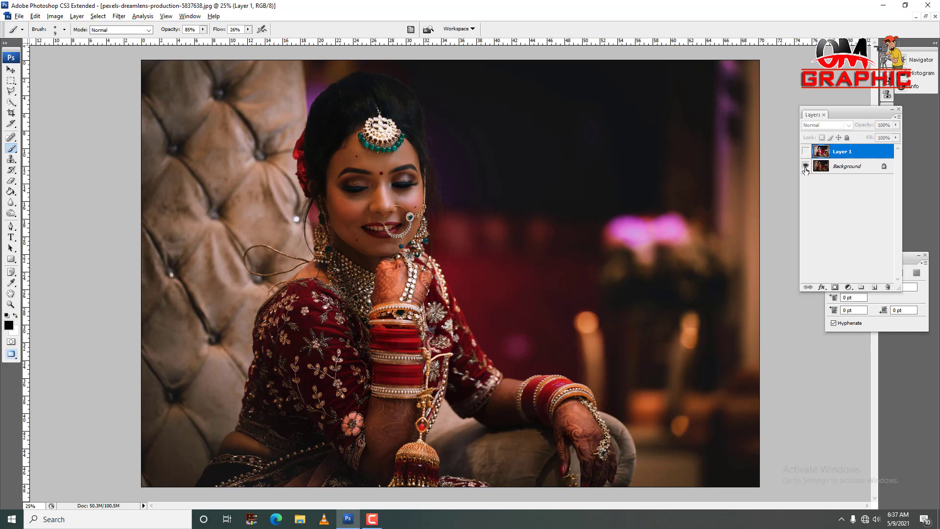
Toggle Layer 1's visibility to compare the edit with the original, leaving it visible
{"action": "left_click", "coordinate": [806, 151]}
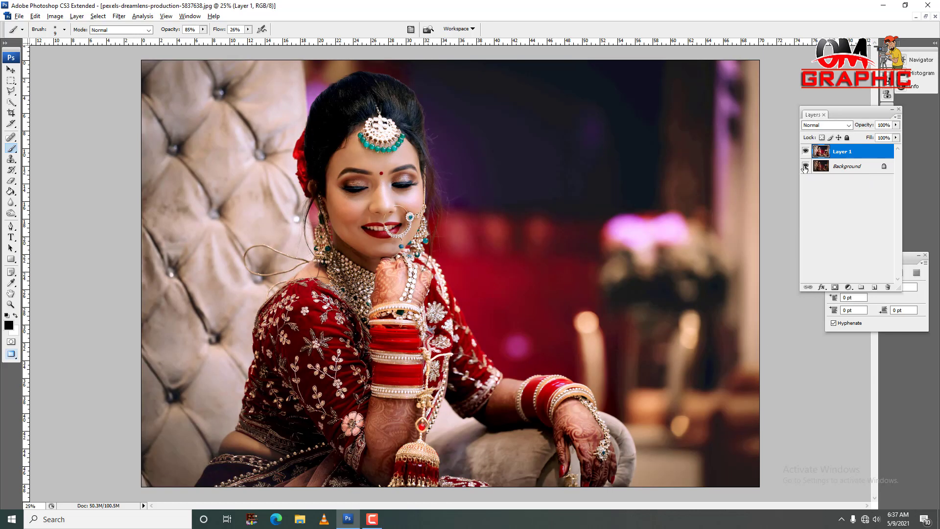
{"action": "left_click", "coordinate": [806, 167], "text": "alt"}
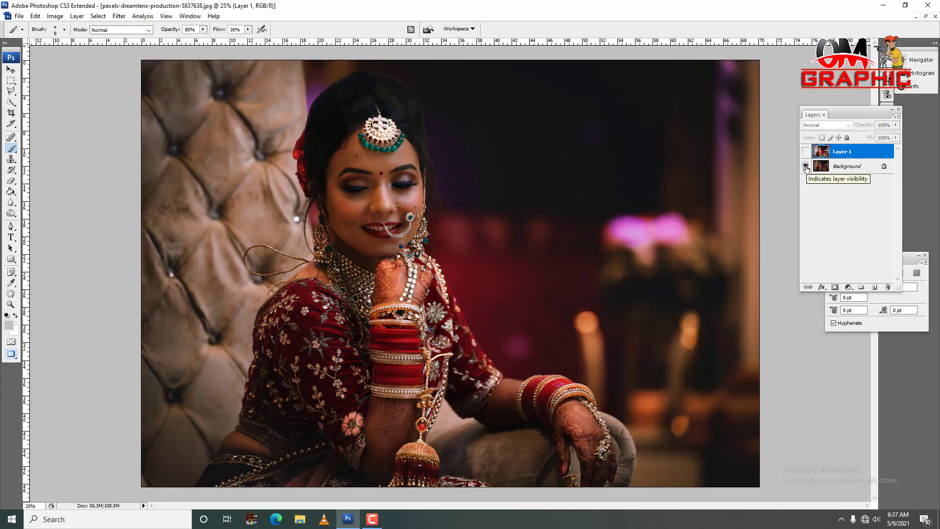
{"action": "left_click", "coordinate": [806, 167], "text": "alt"}
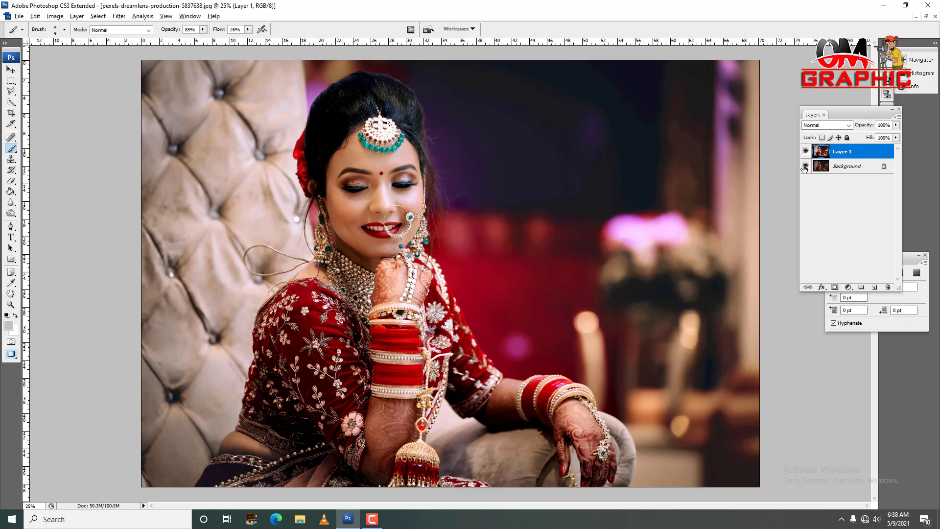
{"action": "left_click", "coordinate": [806, 167], "text": "alt"}
{"action": "left_click", "coordinate": [806, 167], "text": "alt"}
Delete the edited Layer 1, duplicate Background into a fresh Layer 1, and zoom in
{"action": "left_click", "coordinate": [888, 287]}
{"action": "key", "text": "Return"}
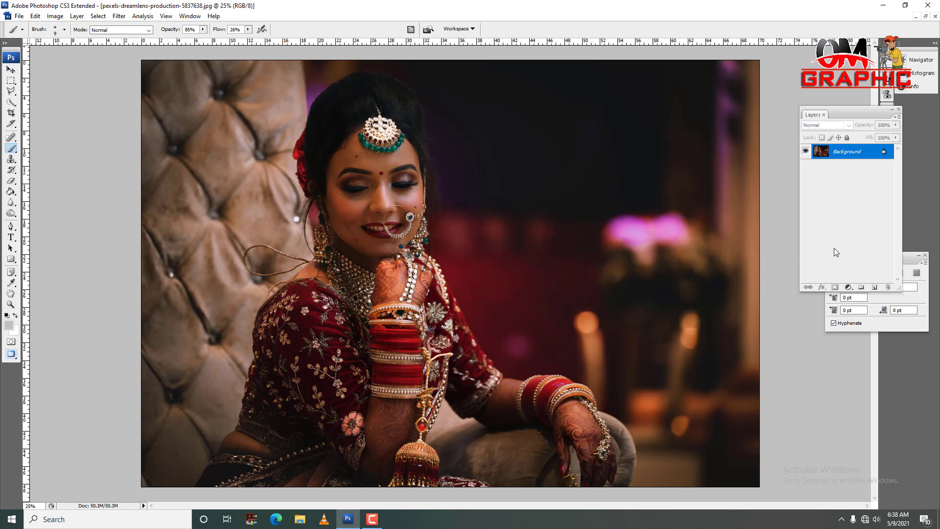
{"action": "key", "text": "ctrl+j"}
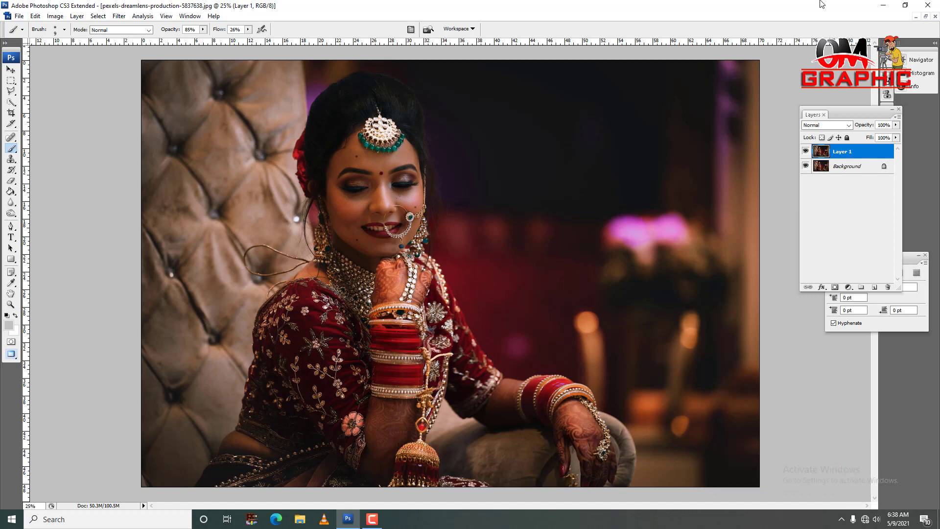
{"action": "key", "text": "ctrl+plus"}
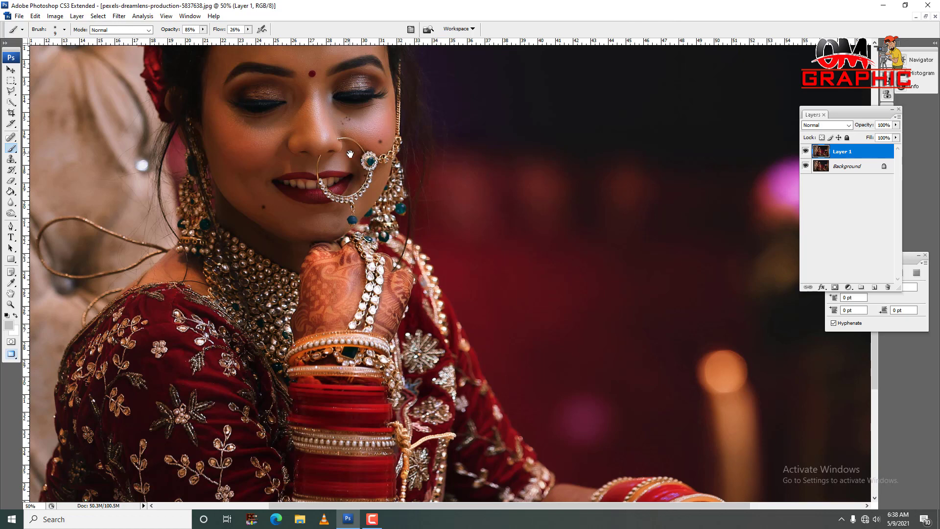
Zoom onto the face and spot-heal the forehead mole and the cheek mole beside the nose ring
{"action": "left_click_drag", "start_coordinate": [424, 81], "coordinate": [470, 157]}
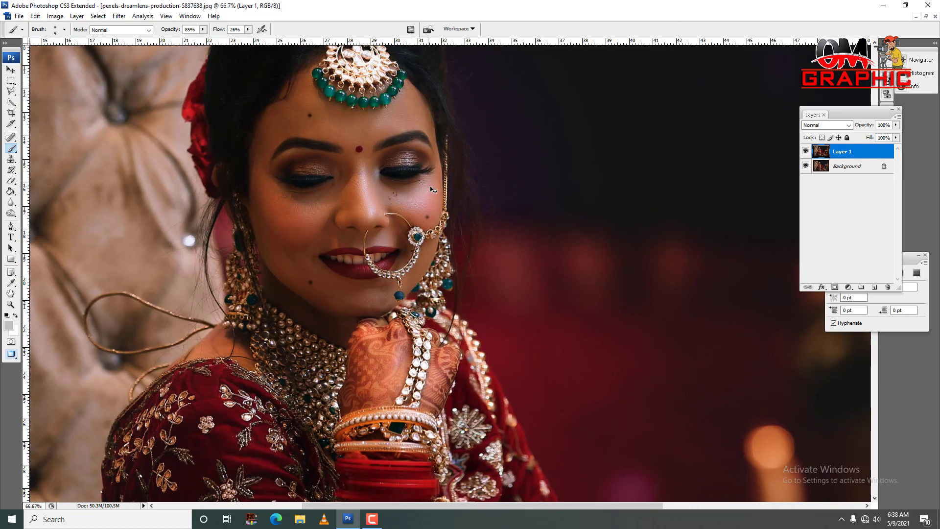
{"action": "key", "text": "ctrl+plus"}
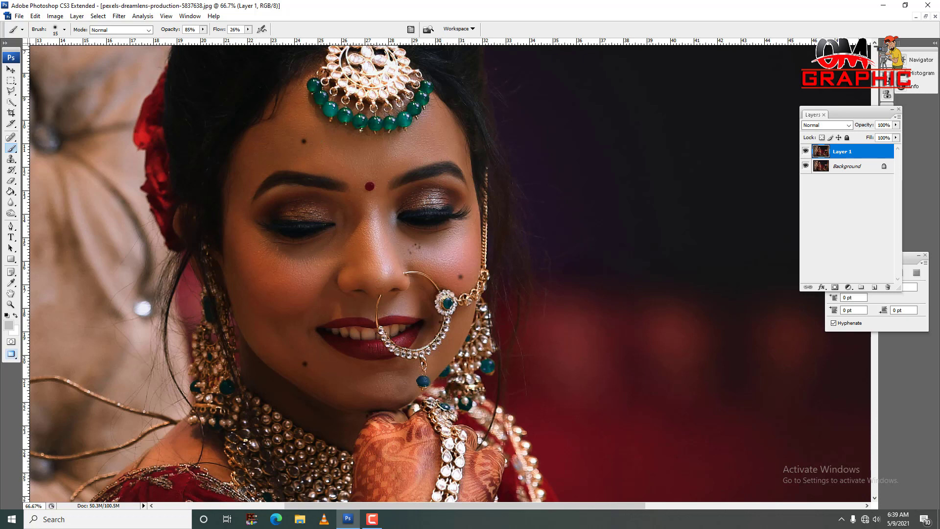
{"action": "left_click", "coordinate": [11, 138]}
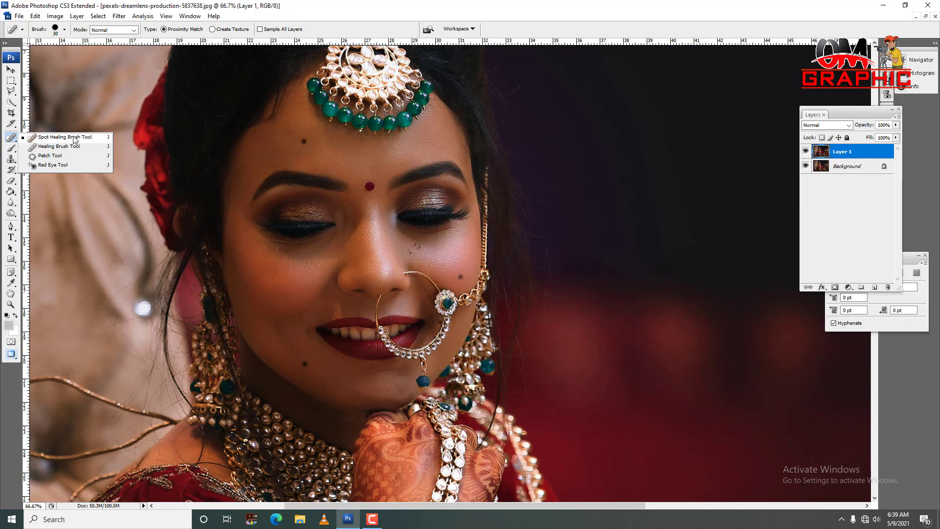
{"action": "left_click", "coordinate": [75, 140]}
{"action": "right_click", "coordinate": [11, 138]}
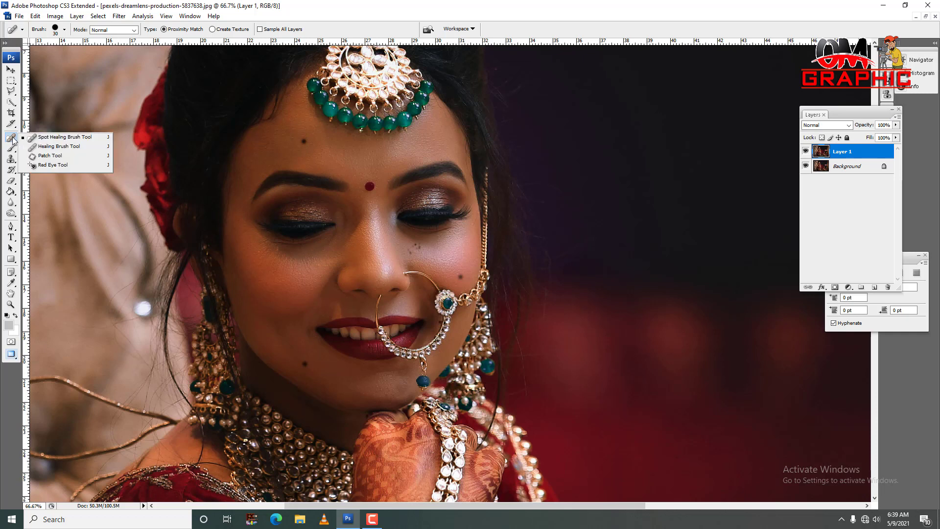
{"action": "left_click", "coordinate": [55, 139]}
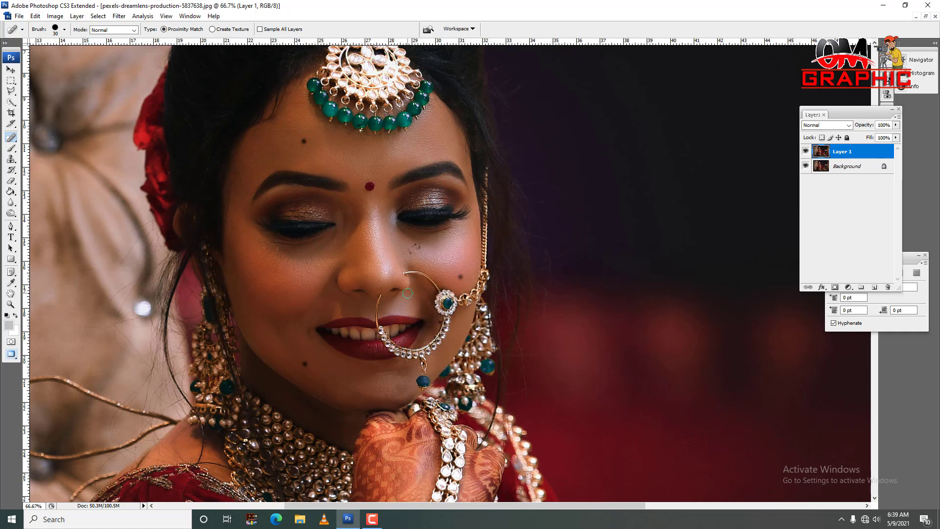
{"action": "left_click", "coordinate": [303, 141]}
{"action": "left_click", "coordinate": [460, 278]}
Resize the healing brush to 36 then 45 px, keep the bindi, and heal the spot below the eye
{"action": "right_click", "coordinate": [349, 169]}
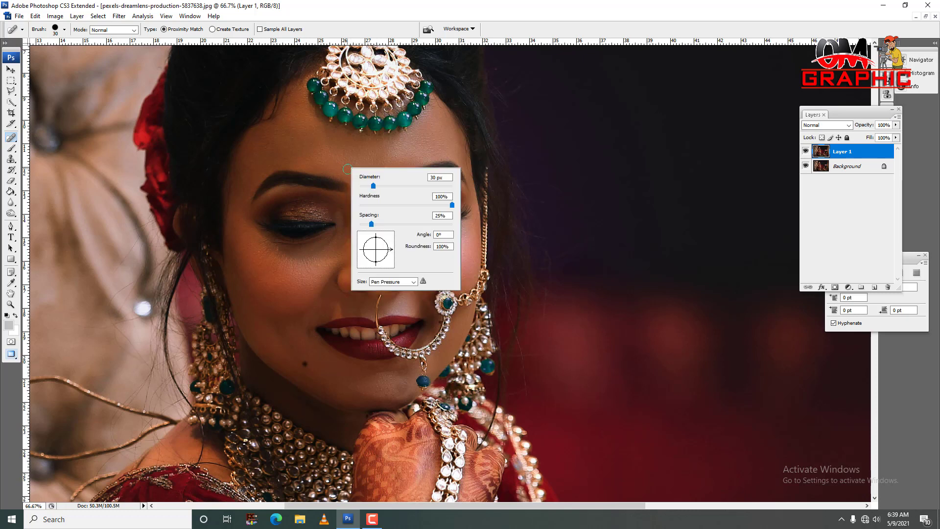
{"action": "left_click_drag", "start_coordinate": [386, 190], "coordinate": [382, 190]}
{"action": "left_click_drag", "start_coordinate": [382, 189], "coordinate": [377, 190]}
{"action": "key", "text": "Return"}
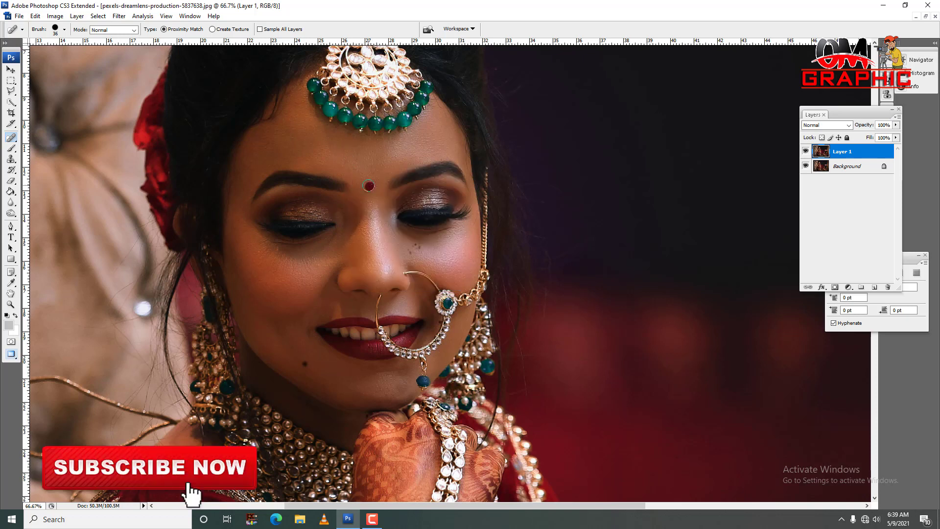
{"action": "key", "text": "bracketright"}
{"action": "left_click", "coordinate": [369, 185]}
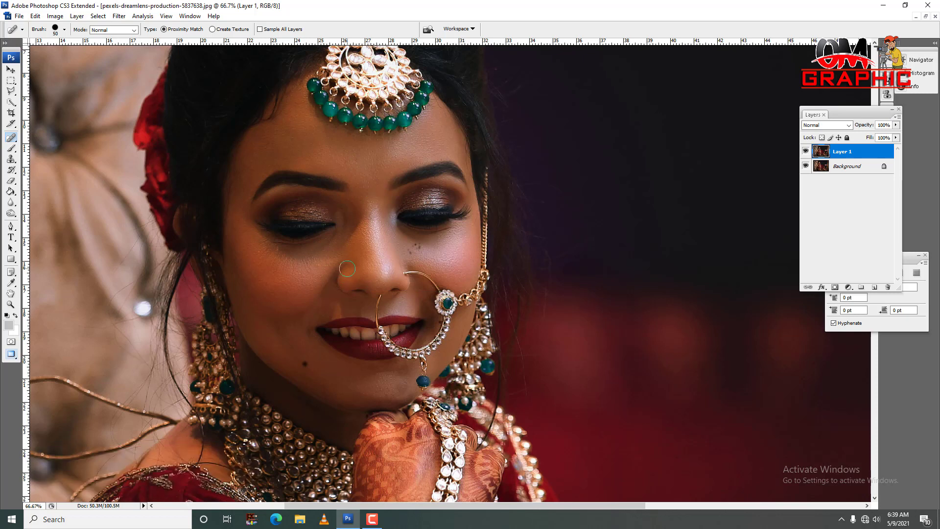
{"action": "key", "text": "ctrl+z"}
{"action": "left_click", "coordinate": [411, 252]}
{"action": "left_click", "coordinate": [11, 70]}
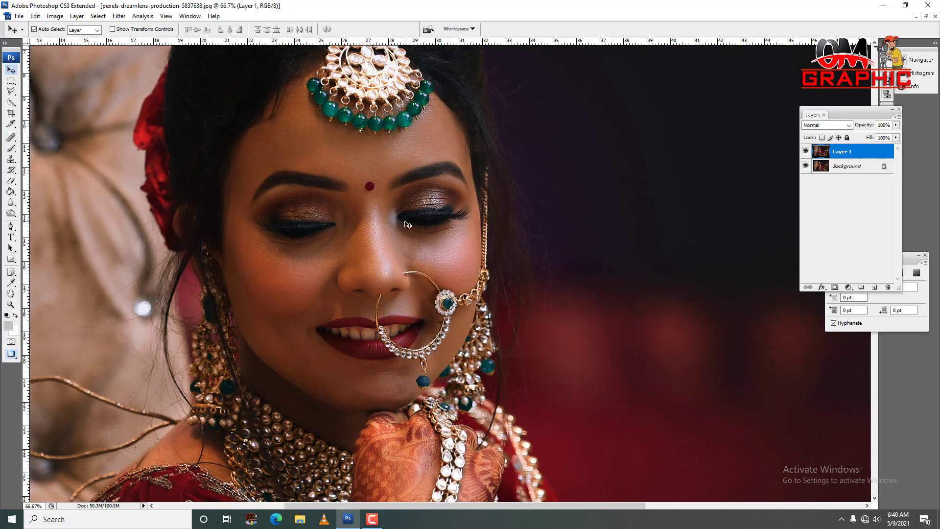
Brighten the midtones with a Curves point raised from input 107 to output 137
{"action": "key", "text": "ctrl+minus"}
{"action": "left_click", "coordinate": [55, 15]}
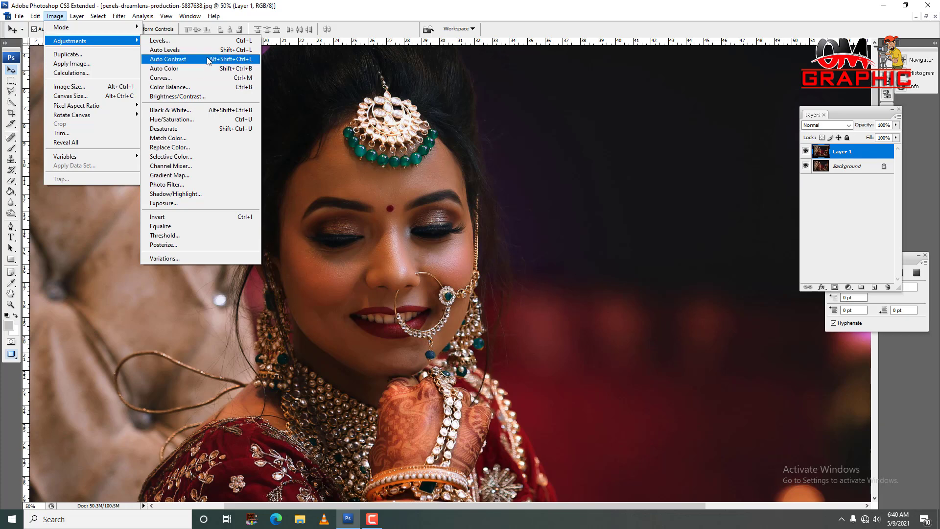
{"action": "mouse_move", "coordinate": [69, 40]}
{"action": "left_click", "coordinate": [55, 15]}
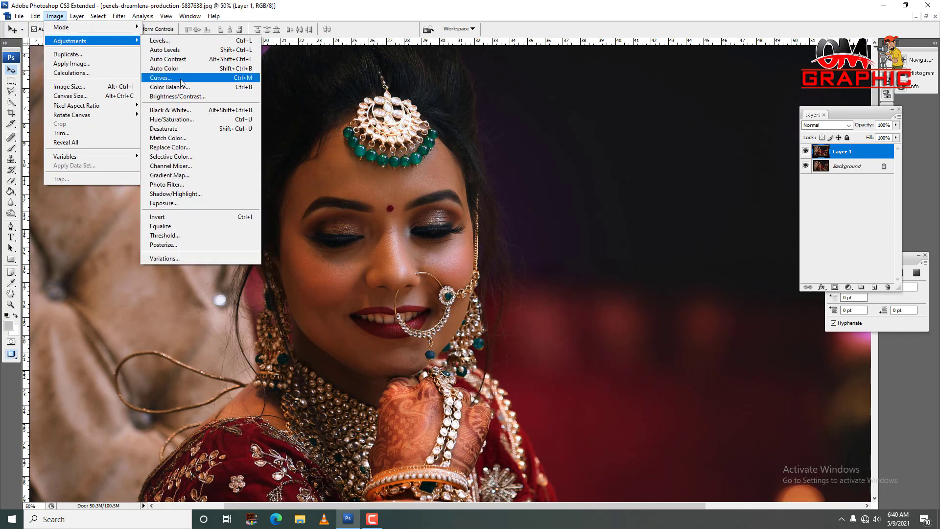
{"action": "left_click", "coordinate": [182, 82]}
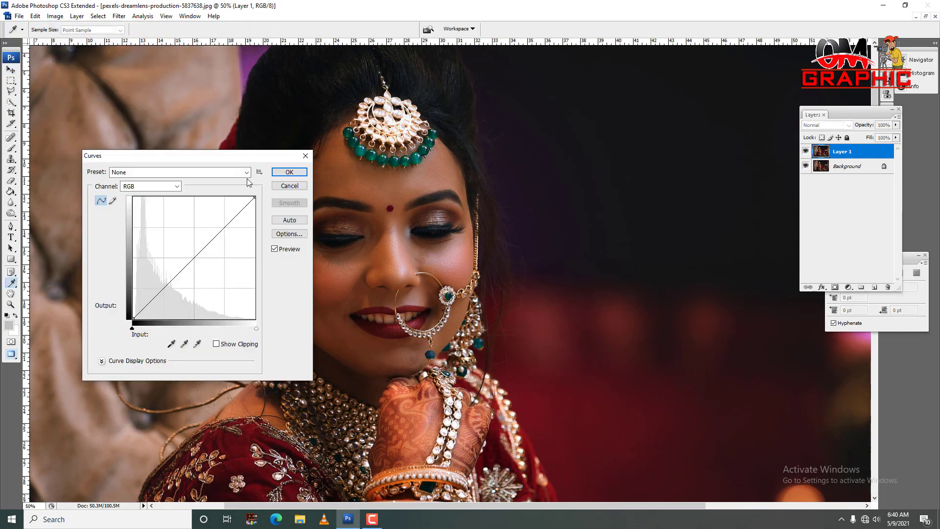
{"action": "mouse_move", "coordinate": [237, 155]}
{"action": "left_mouse_down"}
{"action": "mouse_move", "coordinate": [620, 167]}
{"action": "mouse_move", "coordinate": [592, 170]}
{"action": "left_mouse_up"}
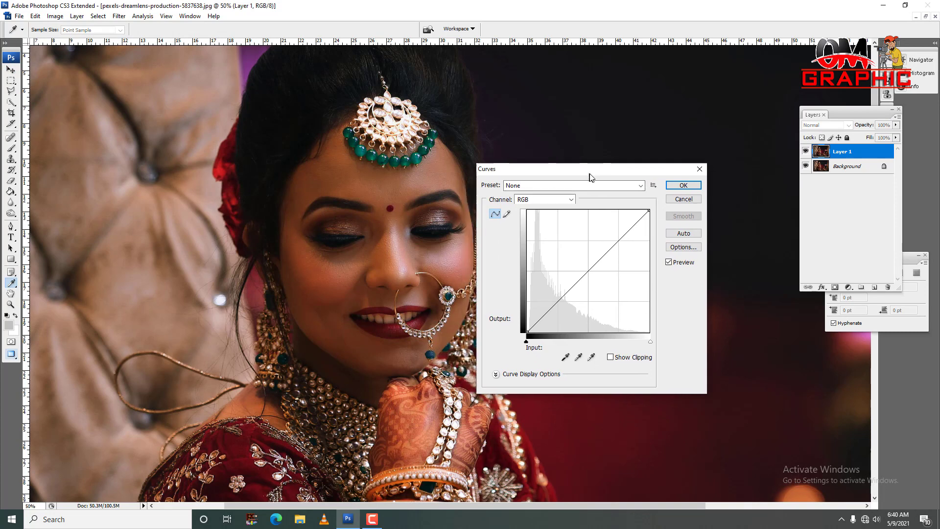
{"action": "left_click", "coordinate": [587, 276]}
{"action": "left_click_drag", "start_coordinate": [586, 276], "coordinate": [583, 267]}
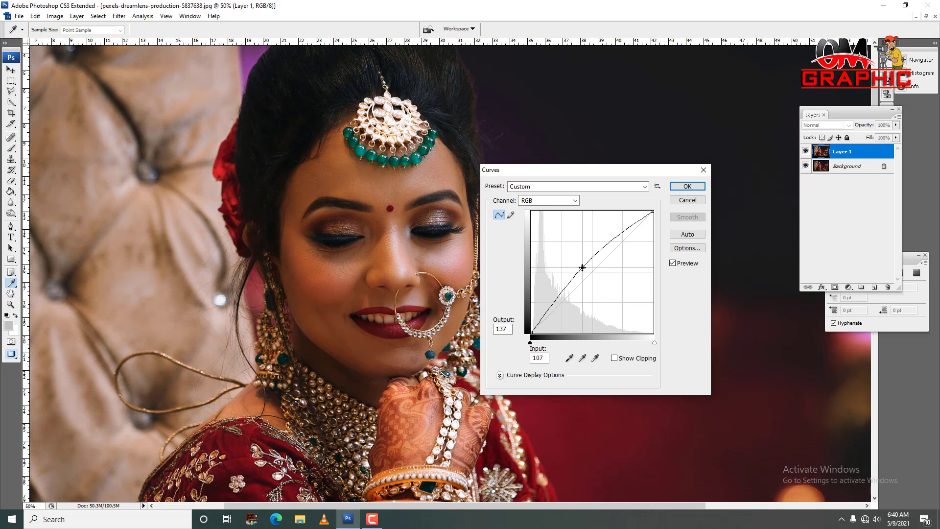
{"action": "left_click", "coordinate": [686, 187]}
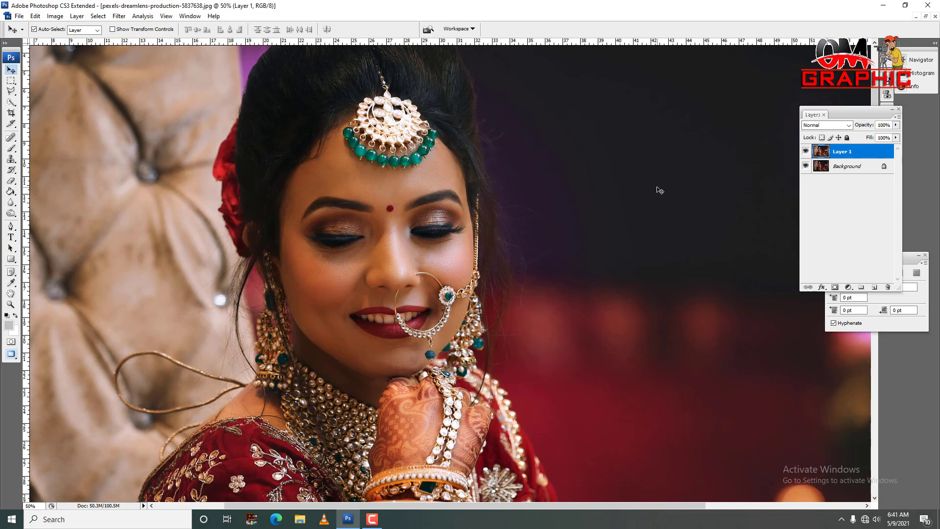
Apply a Levels adjustment with input values 10, 1.22 and 235 to Layer 1
{"action": "key", "text": "ctrl+l"}
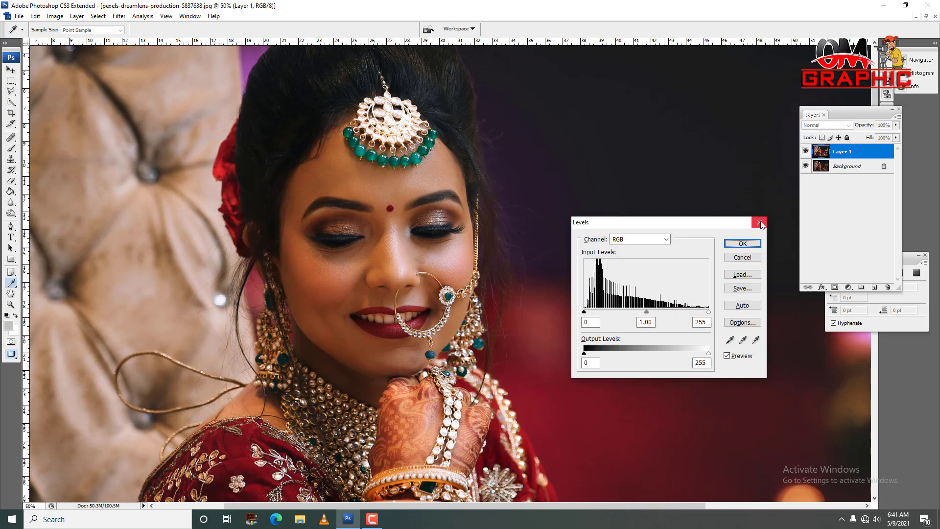
{"action": "left_click", "coordinate": [759, 223]}
{"action": "key", "text": "v"}
{"action": "left_click", "coordinate": [55, 16]}
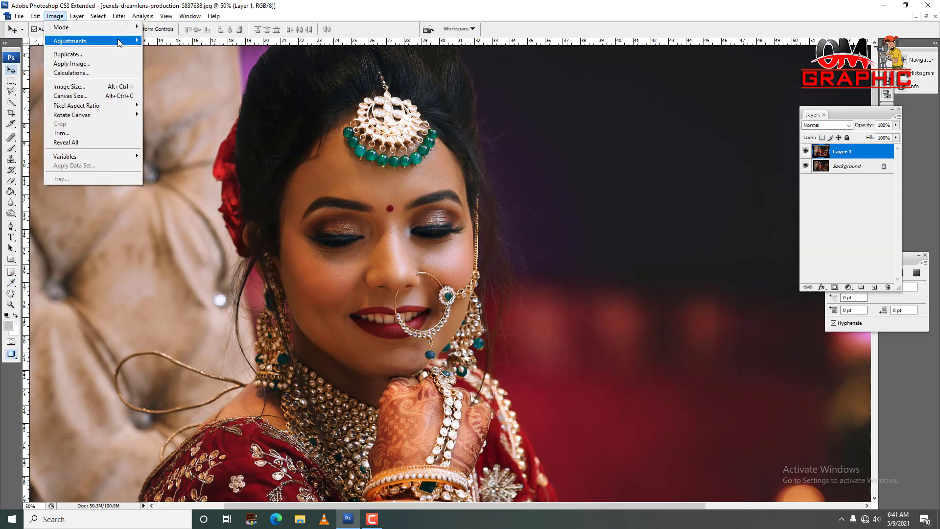
{"action": "mouse_move", "coordinate": [70, 40]}
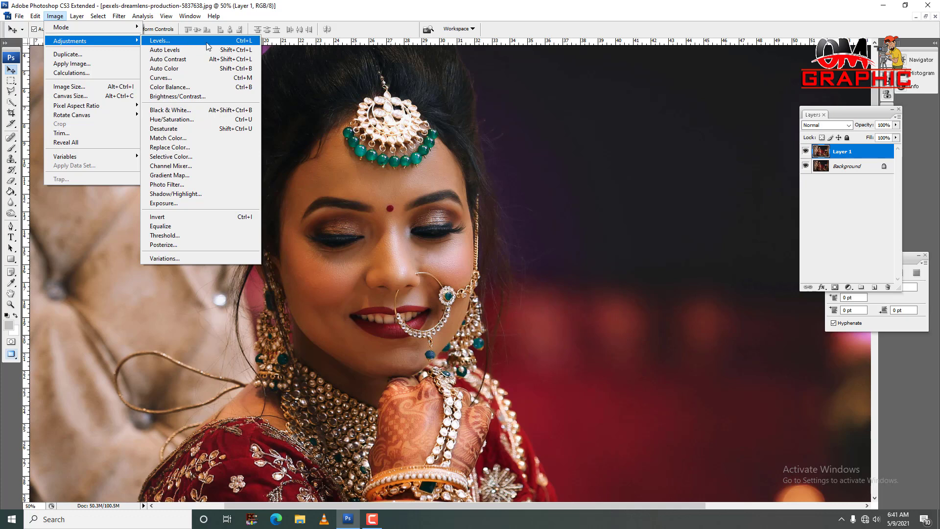
{"action": "left_click", "coordinate": [245, 41]}
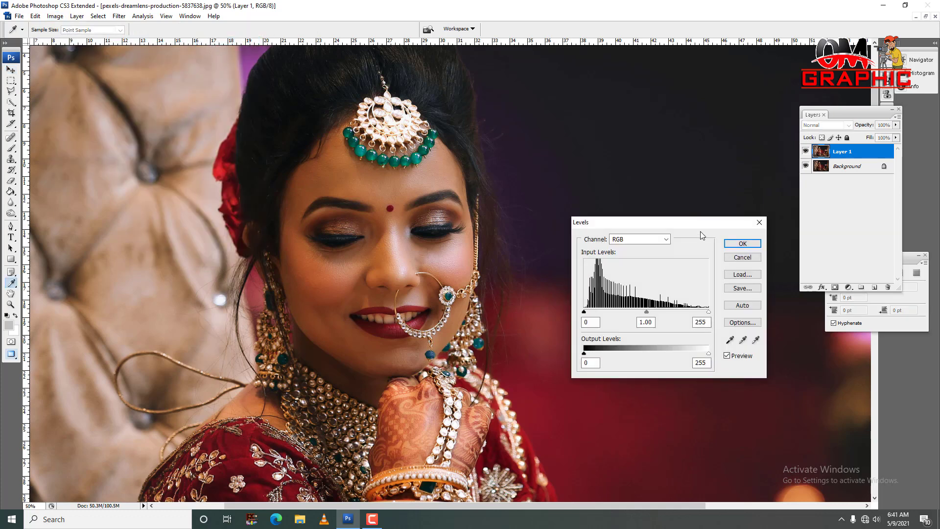
{"action": "left_click_drag", "start_coordinate": [702, 230], "coordinate": [671, 233]}
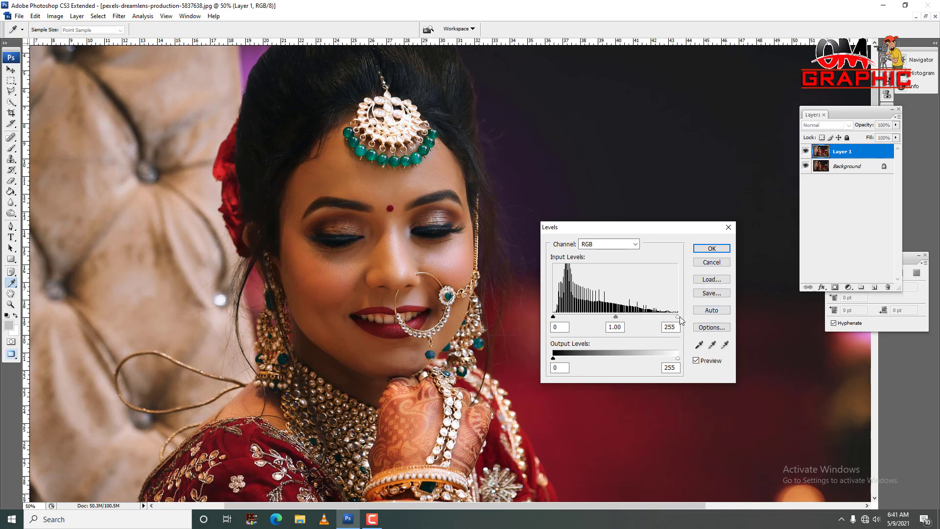
{"action": "left_click_drag", "start_coordinate": [678, 317], "coordinate": [669, 318]}
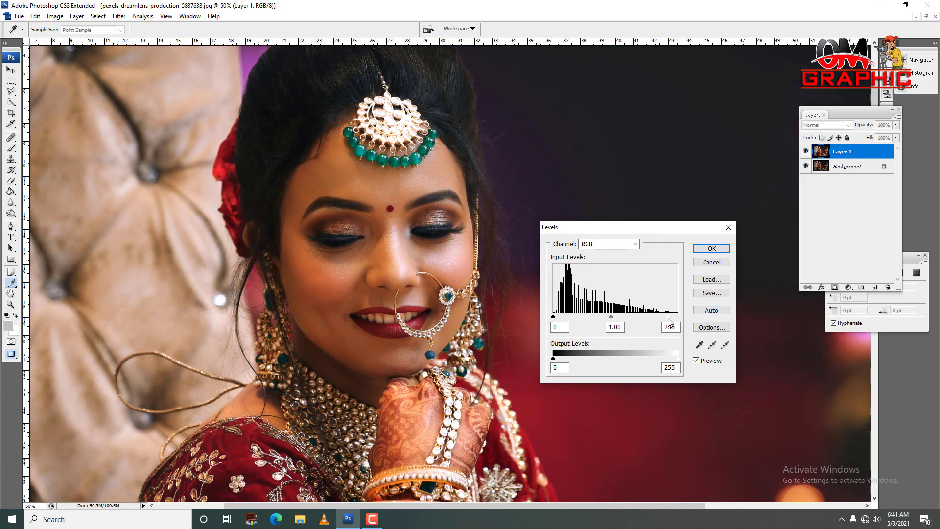
{"action": "left_click_drag", "start_coordinate": [610, 318], "coordinate": [559, 317]}
{"action": "left_click", "coordinate": [604, 318]}
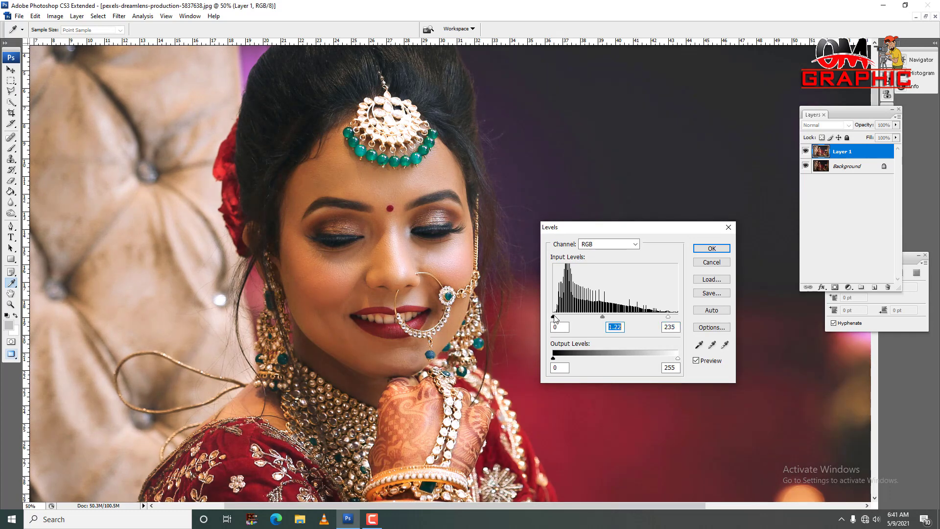
{"action": "left_click", "coordinate": [559, 317]}
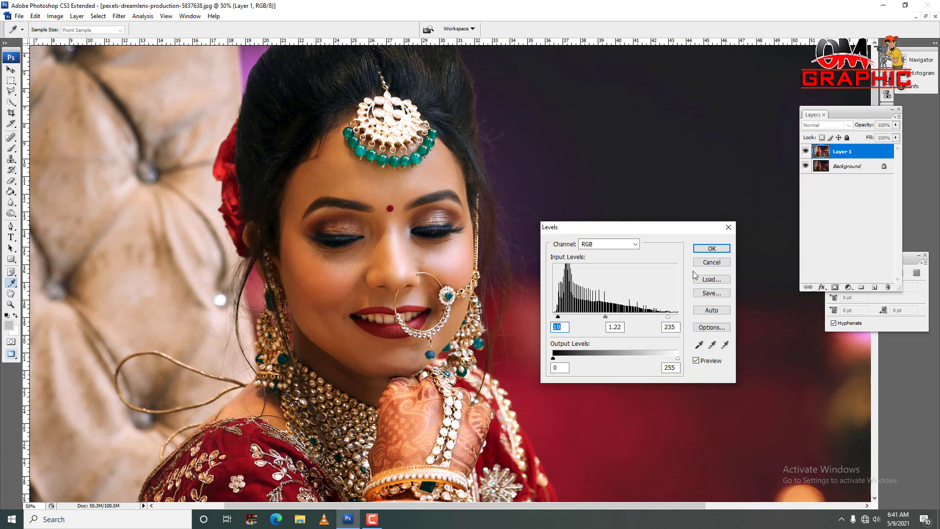
{"action": "left_click", "coordinate": [711, 248]}
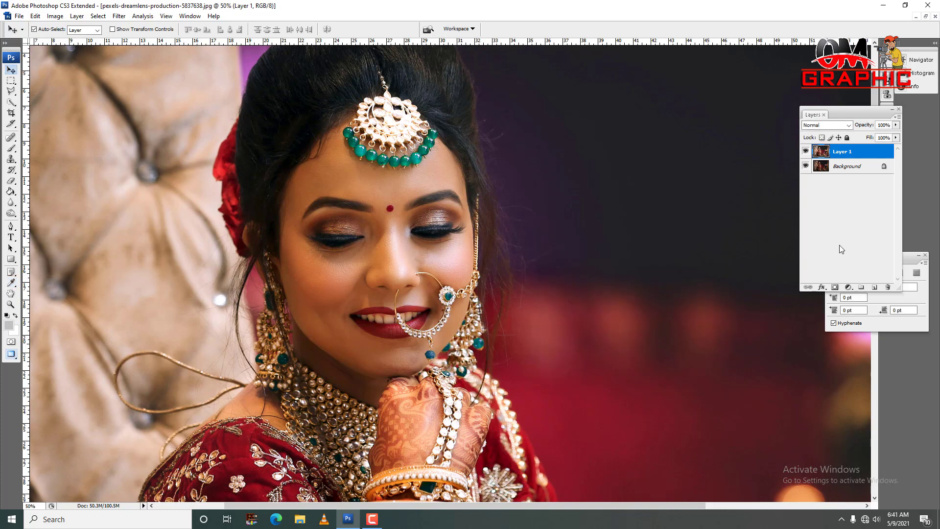
{"action": "left_click", "coordinate": [806, 167], "text": "alt"}
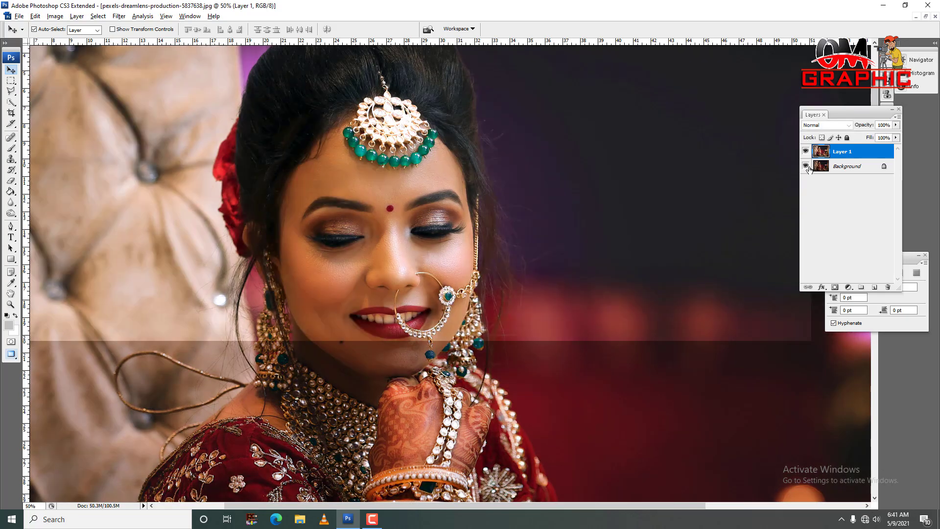
{"action": "left_click", "coordinate": [807, 168], "text": "alt"}
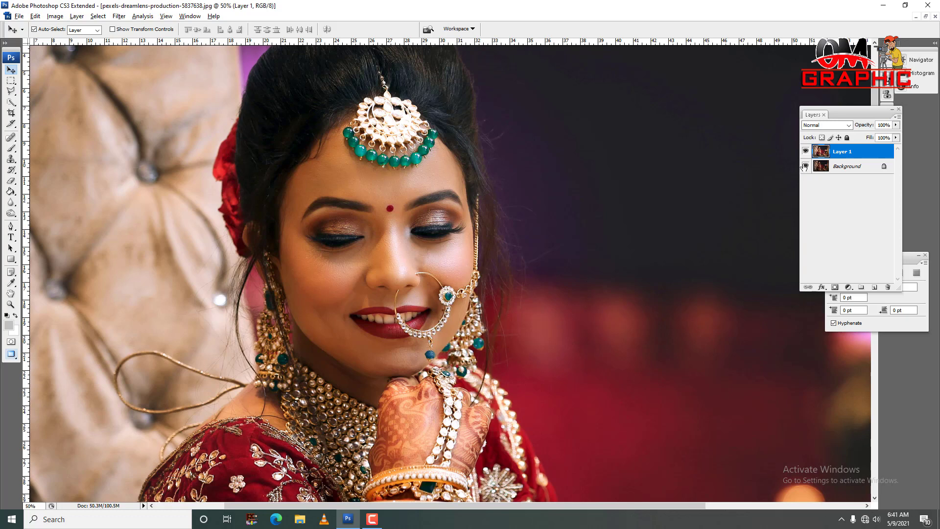
{"action": "left_click", "coordinate": [805, 166], "text": "alt"}
{"action": "left_click", "coordinate": [804, 167], "text": "alt"}
{"action": "key", "text": "ctrl+minus"}
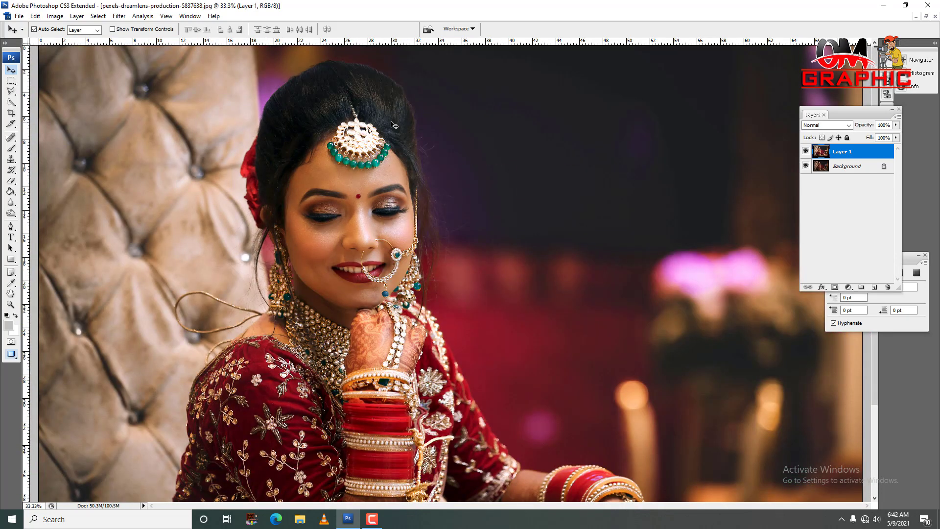
{"action": "key", "text": "ctrl+plus"}
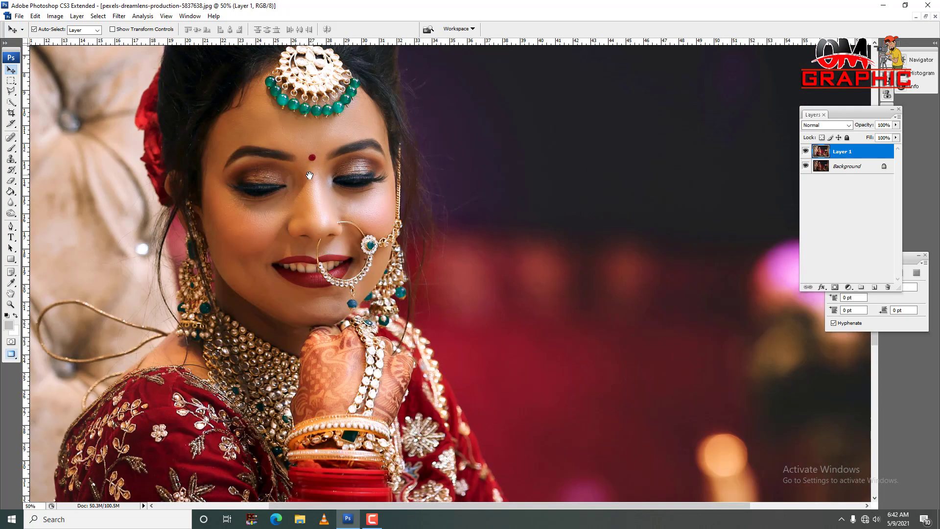
{"action": "left_click_drag", "start_coordinate": [357, 219], "coordinate": [361, 226]}
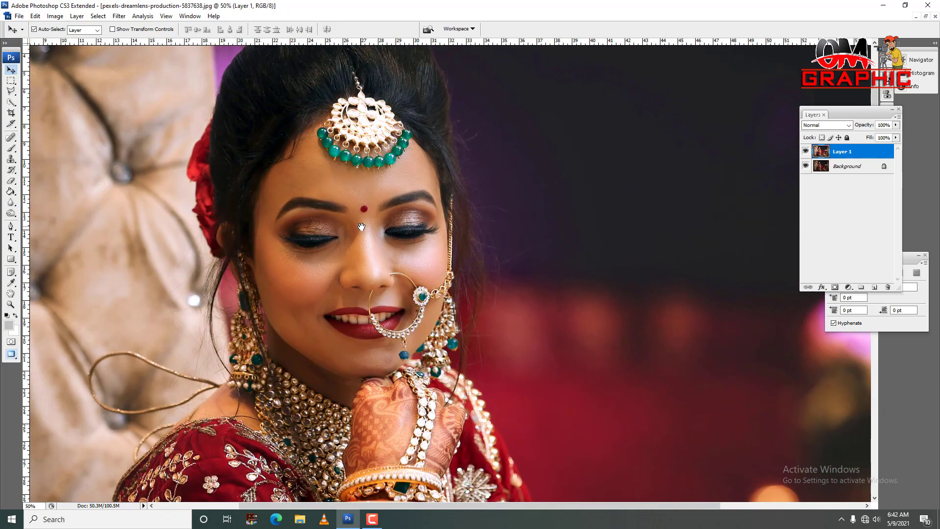
{"action": "key", "text": "ctrl+b"}
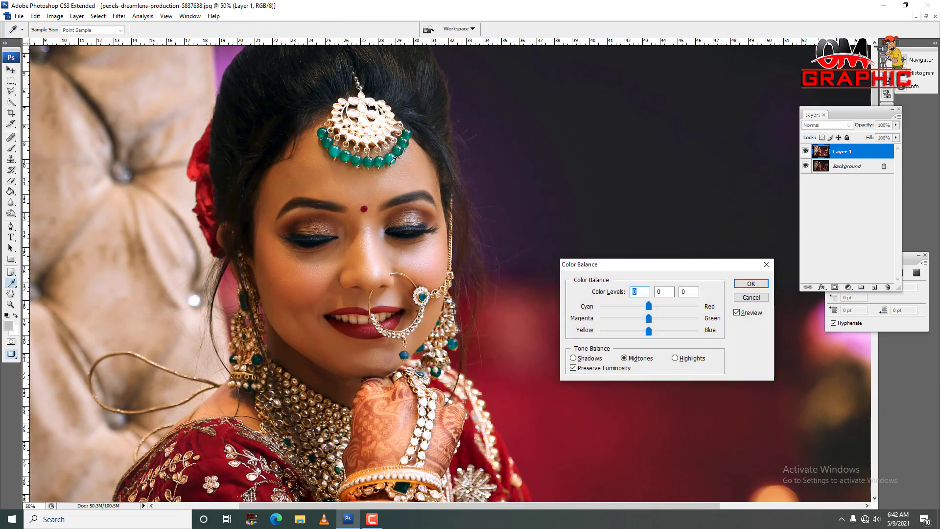
Apply Color Balance on the Highlights with the Yellow–Blue slider at +13
{"action": "left_click", "coordinate": [760, 266]}
{"action": "key", "text": "ctrl+b"}
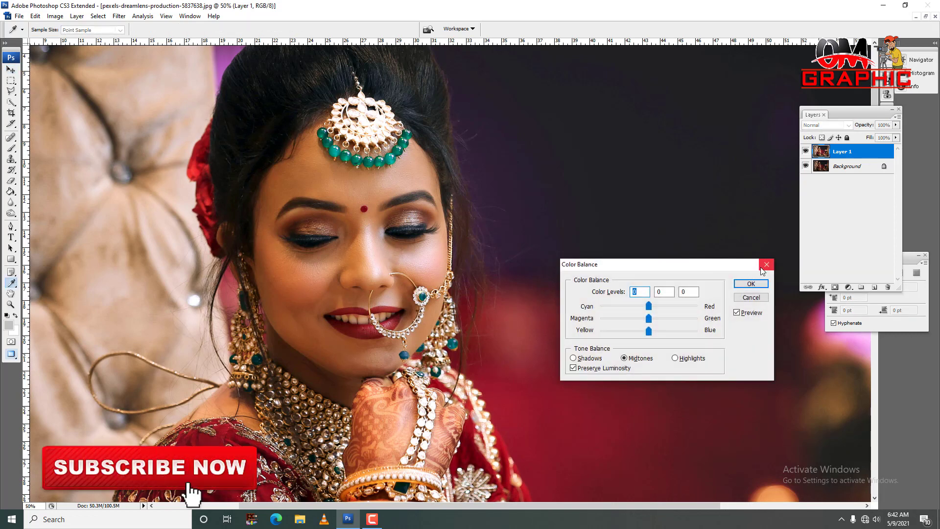
{"action": "left_click", "coordinate": [762, 268]}
{"action": "left_click", "coordinate": [56, 17]}
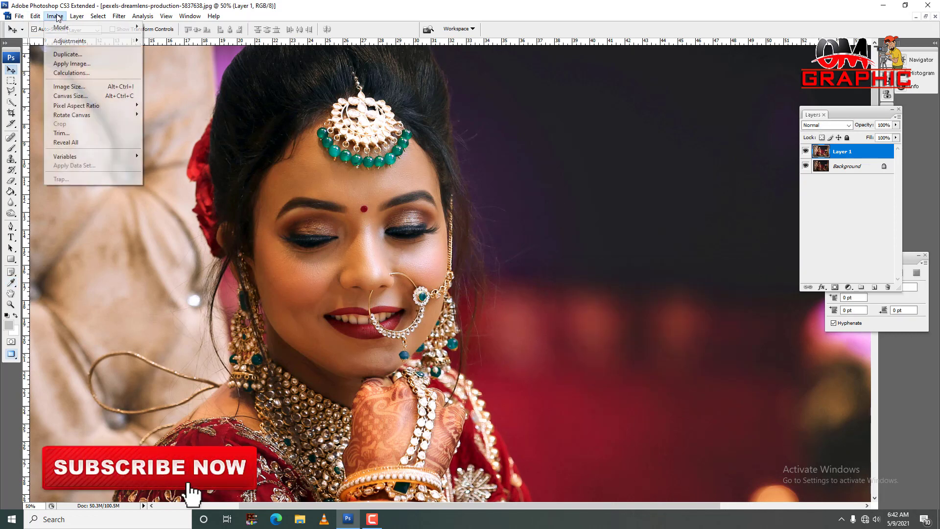
{"action": "mouse_move", "coordinate": [70, 40]}
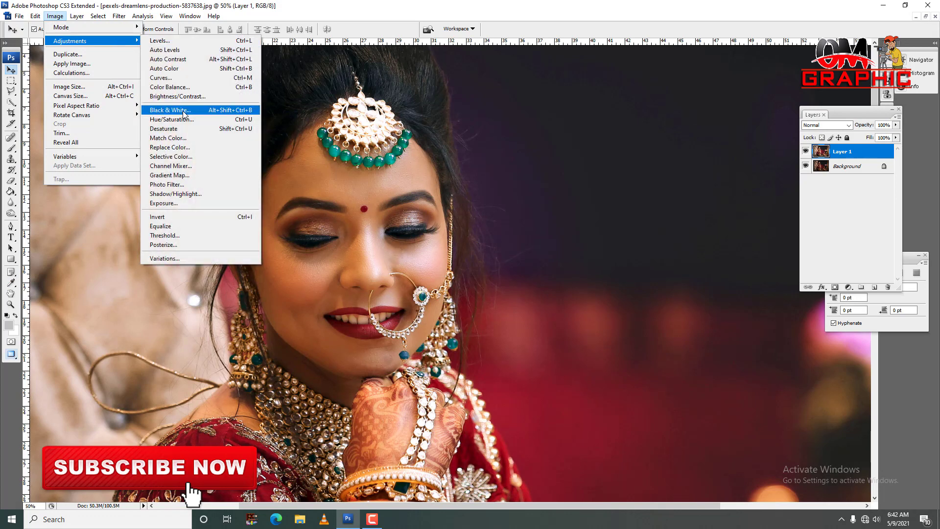
{"action": "left_click", "coordinate": [251, 88]}
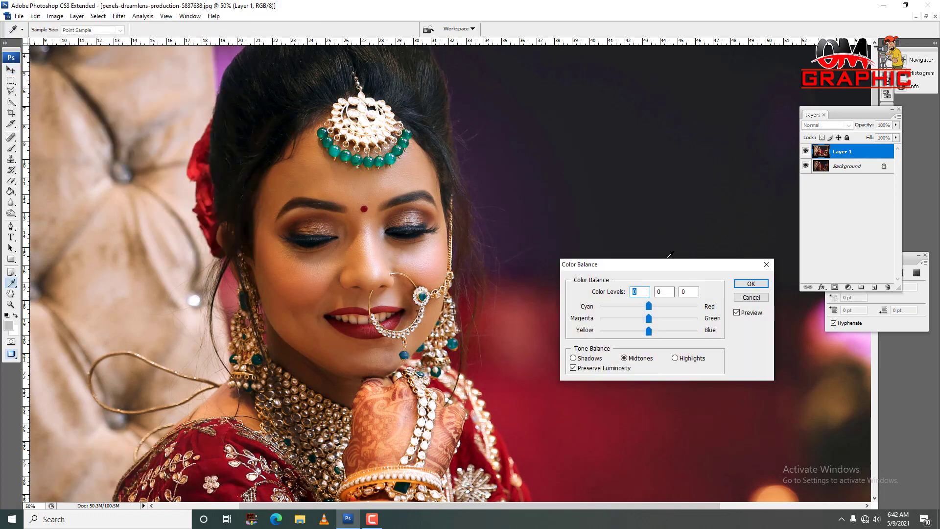
{"action": "left_click_drag", "start_coordinate": [698, 269], "coordinate": [655, 218]}
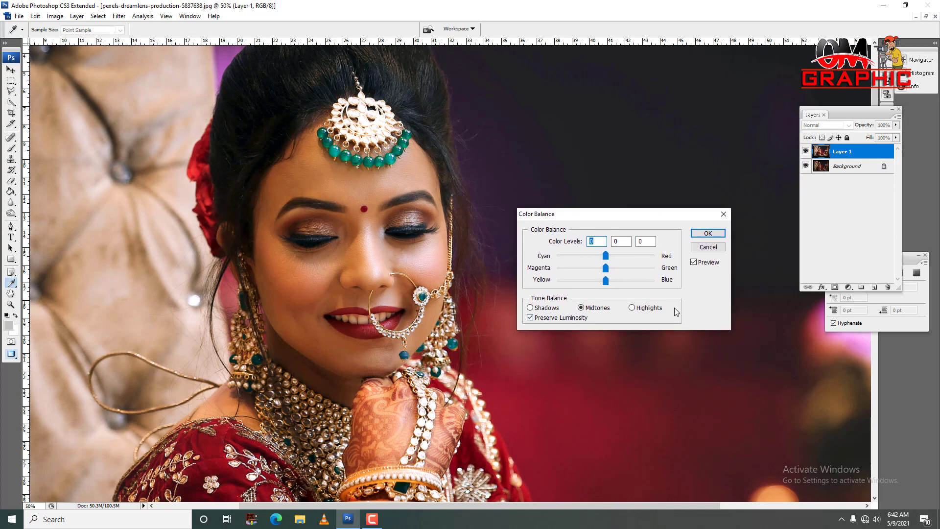
{"action": "left_click", "coordinate": [633, 308]}
{"action": "left_click_drag", "start_coordinate": [607, 284], "coordinate": [613, 286]}
{"action": "left_click", "coordinate": [708, 233]}
{"action": "key", "text": "v"}
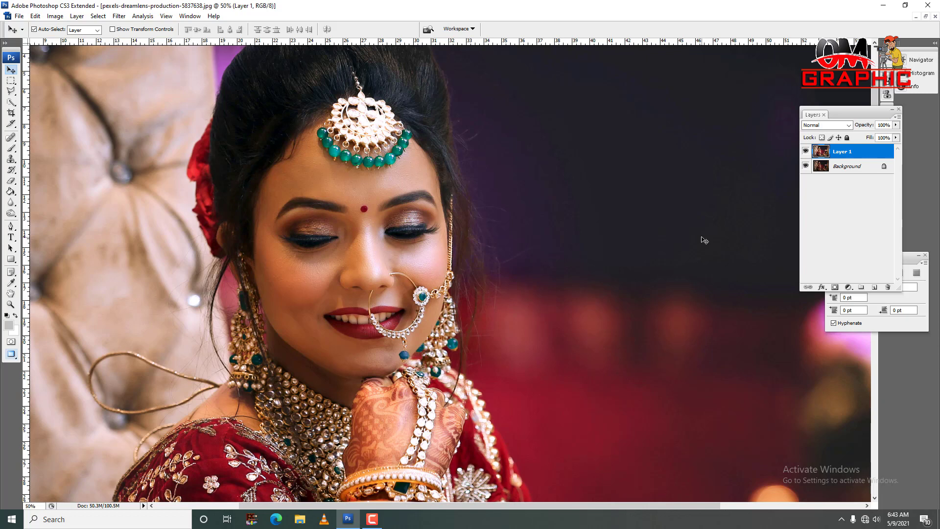
Open Selective Color and choose the Blacks color range
{"action": "left_click", "coordinate": [55, 16]}
{"action": "mouse_move", "coordinate": [70, 40]}
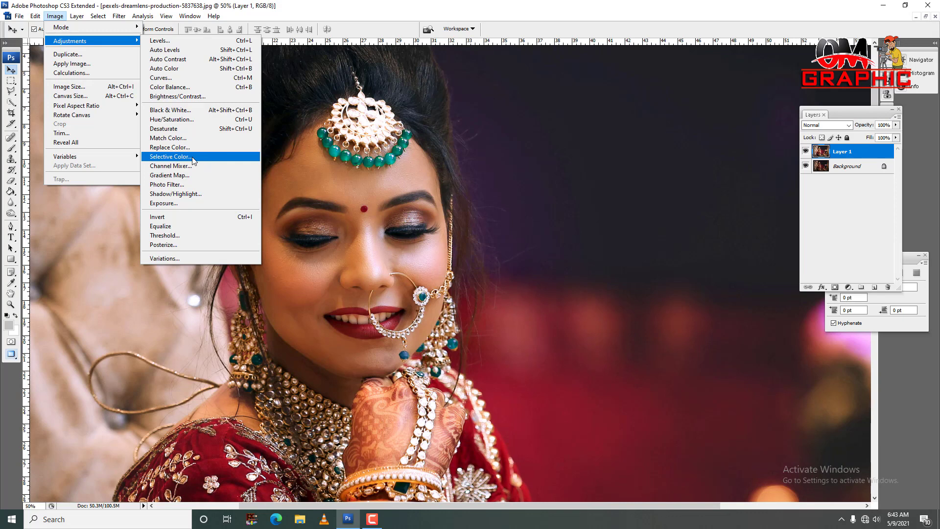
{"action": "left_click", "coordinate": [192, 157]}
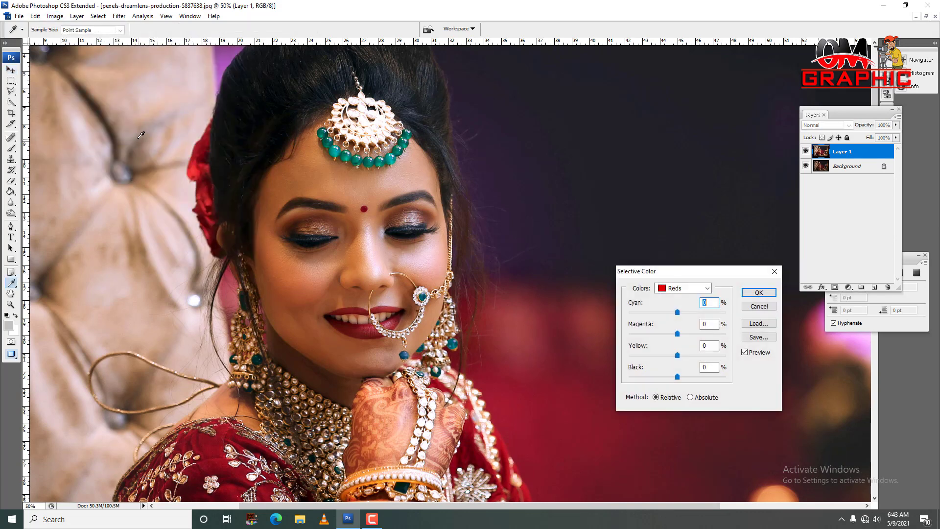
{"action": "left_click_drag", "start_coordinate": [641, 273], "coordinate": [564, 176]}
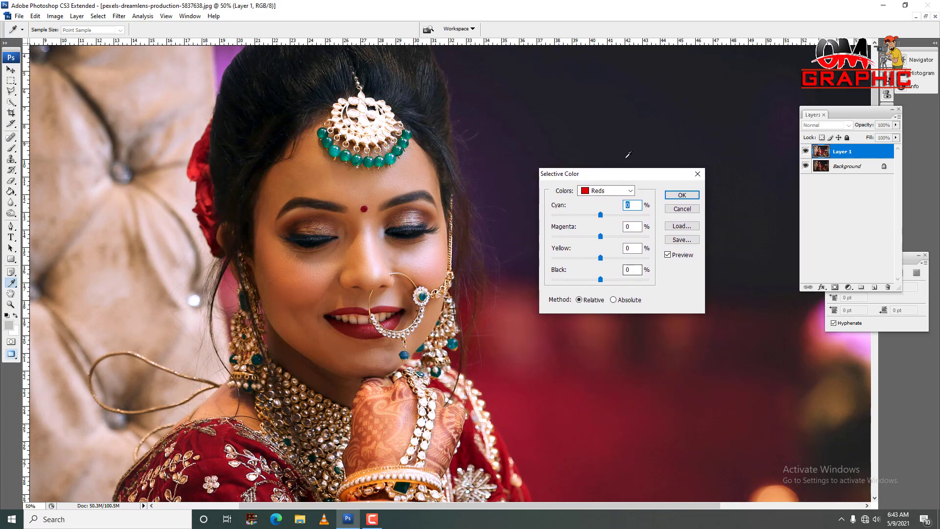
{"action": "left_click", "coordinate": [611, 190]}
{"action": "left_click", "coordinate": [610, 191]}
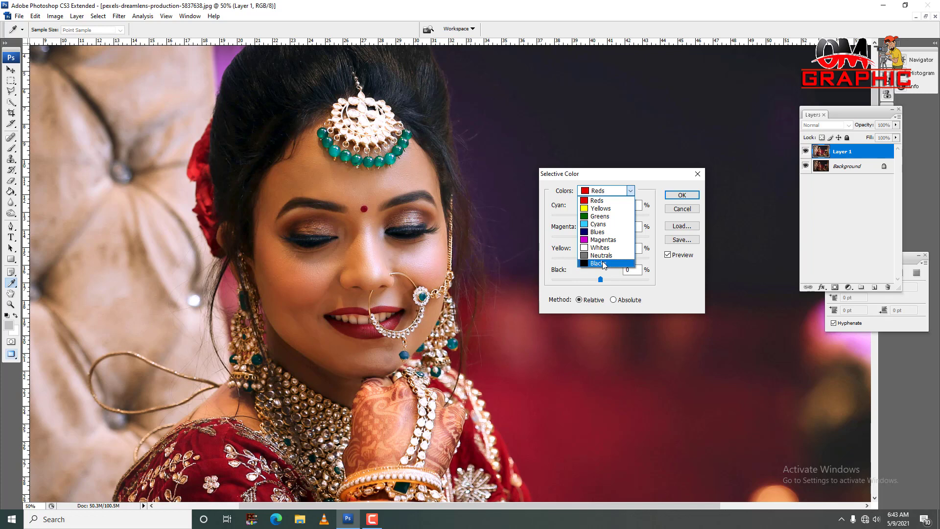
{"action": "left_click", "coordinate": [602, 264]}
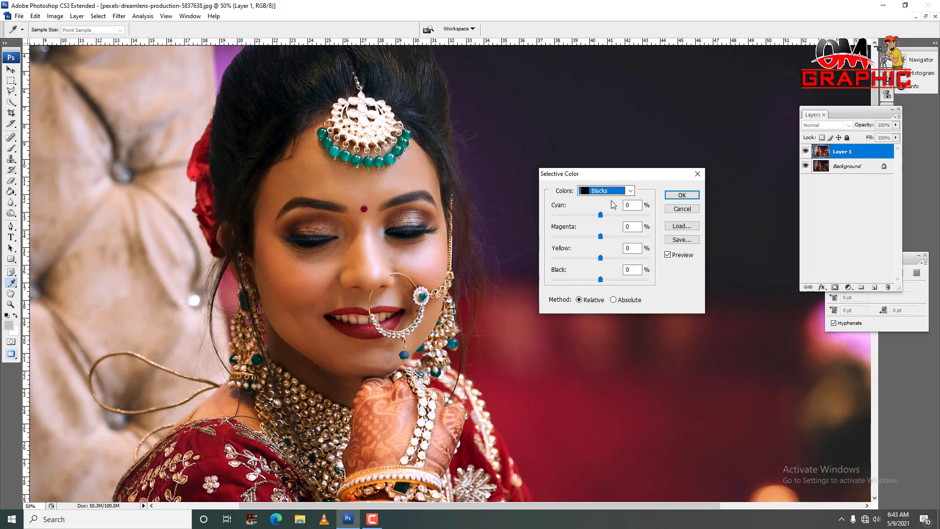
Try adding black on the Blacks and Reds ranges, resetting Black to 0 each time
{"action": "left_click_drag", "start_coordinate": [602, 279], "coordinate": [637, 280]}
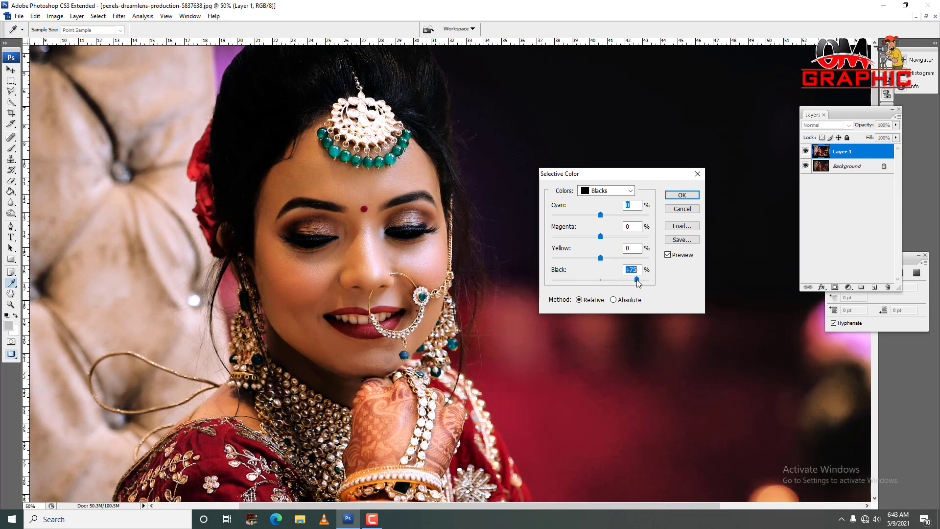
{"action": "left_click_drag", "start_coordinate": [637, 279], "coordinate": [600, 279]}
{"action": "type", "text": "0"}
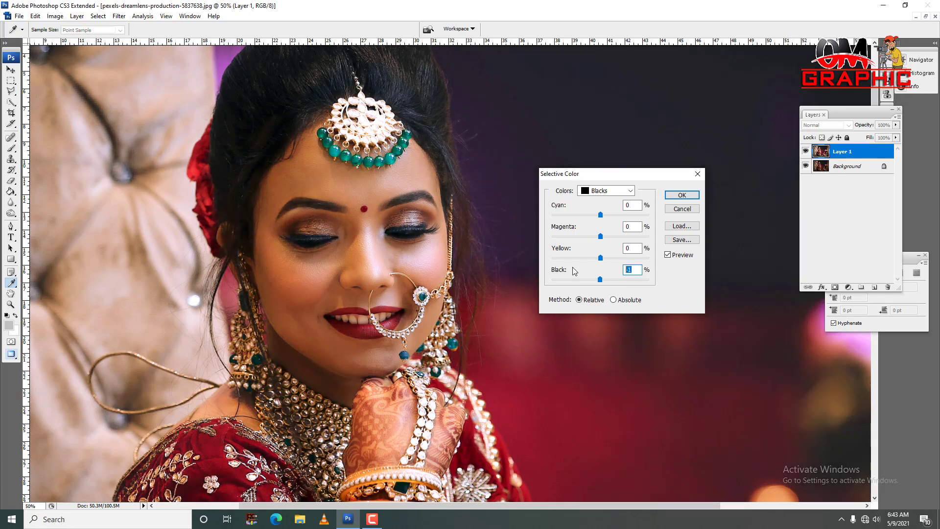
{"action": "left_click", "coordinate": [611, 191]}
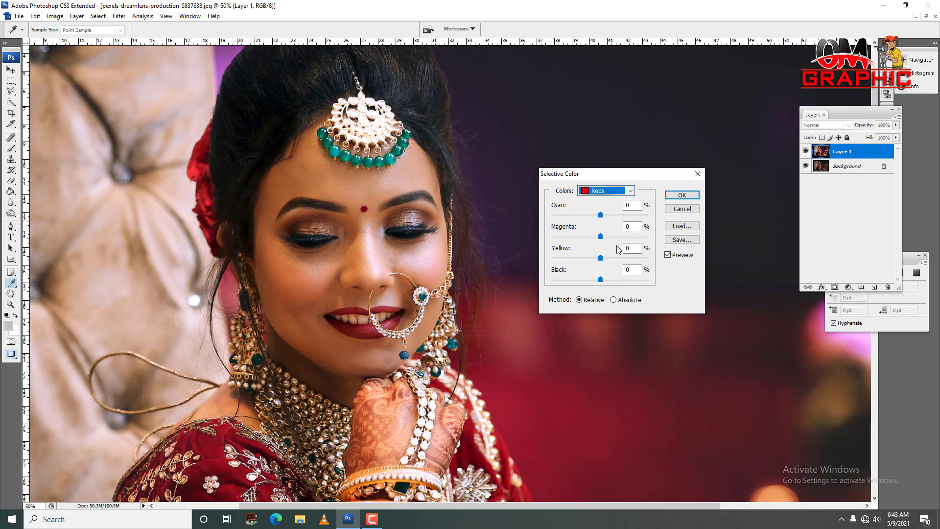
{"action": "left_click_drag", "start_coordinate": [601, 280], "coordinate": [645, 281]}
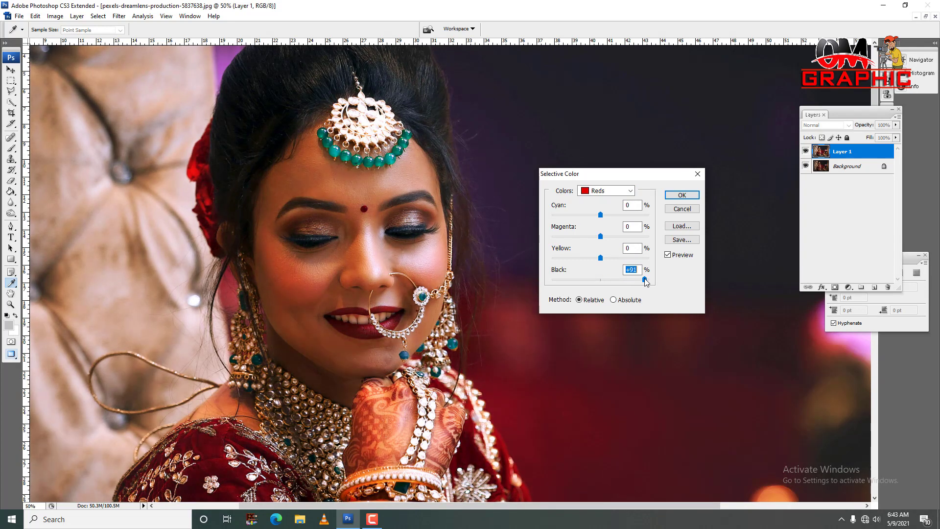
{"action": "type", "text": "0"}
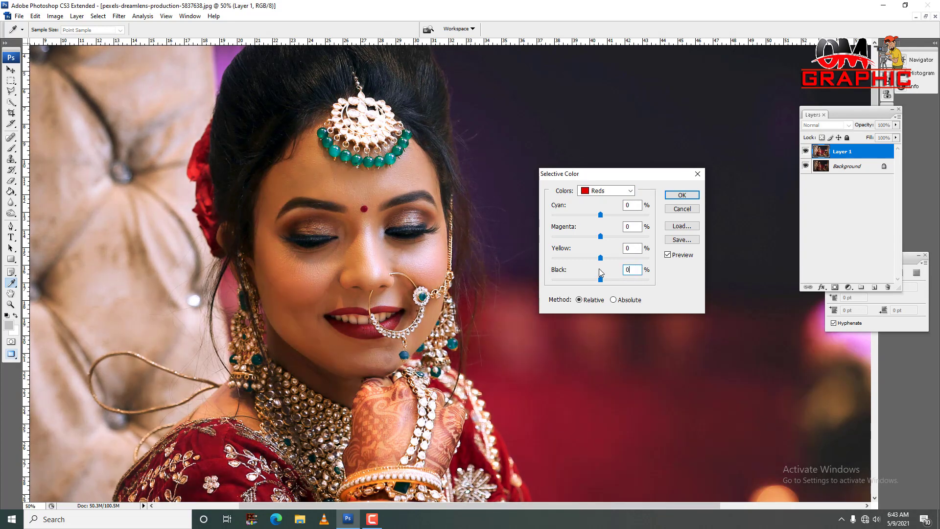
{"action": "left_click", "coordinate": [608, 191]}
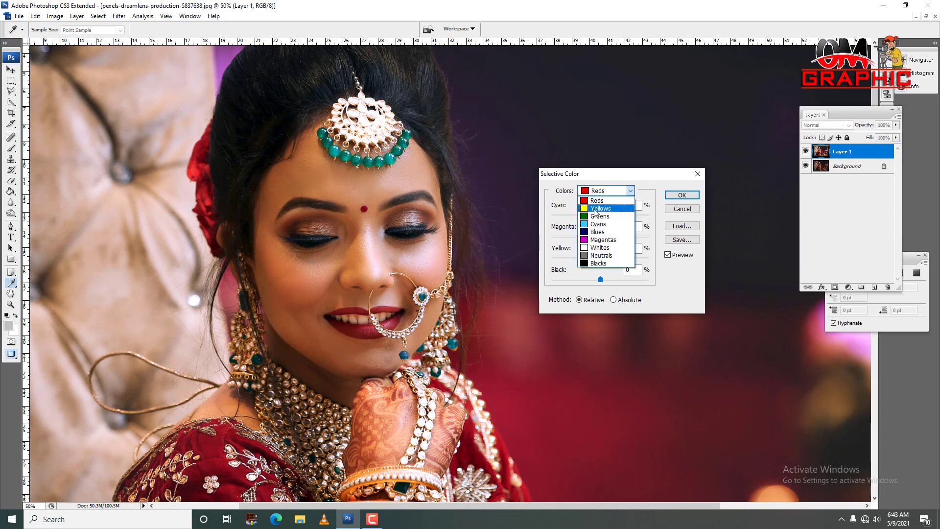
Choose the Yellows range, experiment with the Yellow and Black sliders, then reset them to 0
{"action": "left_click", "coordinate": [595, 211]}
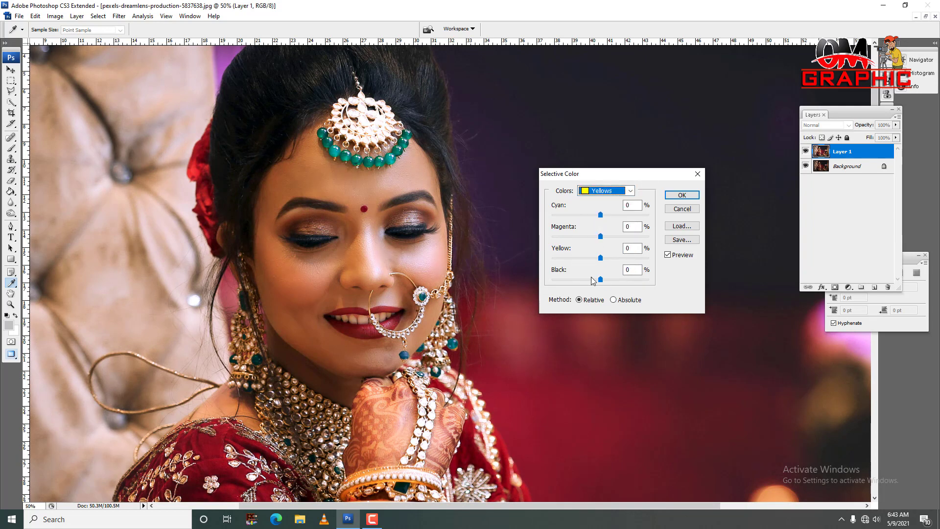
{"action": "left_click_drag", "start_coordinate": [599, 281], "coordinate": [589, 282]}
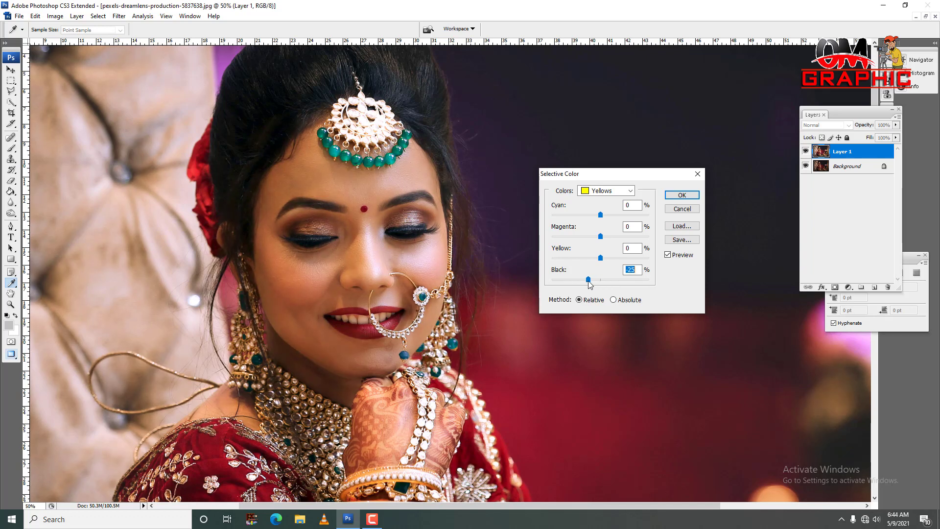
{"action": "left_click_drag", "start_coordinate": [589, 282], "coordinate": [590, 282]}
{"action": "left_click_drag", "start_coordinate": [601, 262], "coordinate": [589, 264]}
{"action": "left_click", "coordinate": [587, 260]}
{"action": "left_click_drag", "start_coordinate": [588, 264], "coordinate": [588, 264]}
{"action": "type", "text": "0"}
{"action": "key", "text": "Tab"}
{"action": "type", "text": "0"}
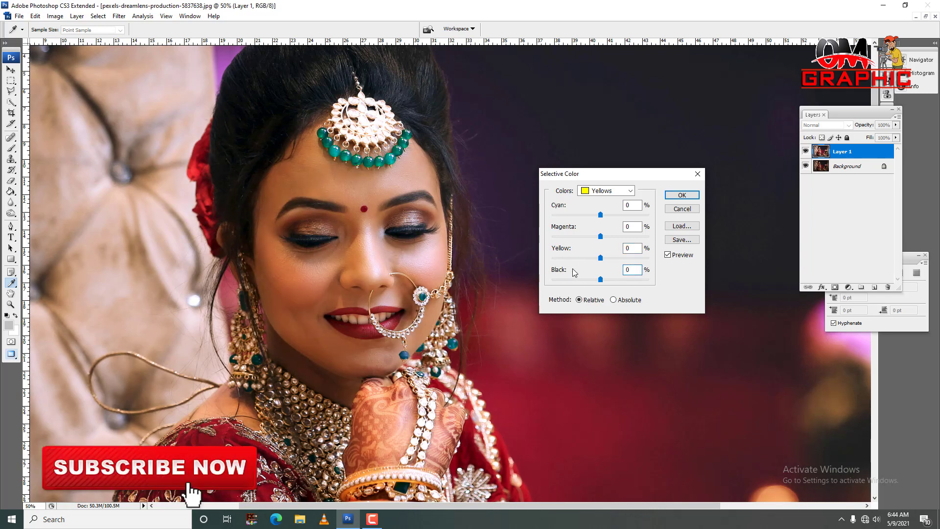
Set the Yellows to Yellow -24 and Black +3, then switch the range back to Reds
{"action": "left_click", "coordinate": [601, 258]}
{"action": "left_click_drag", "start_coordinate": [601, 258], "coordinate": [589, 259]}
{"action": "left_click_drag", "start_coordinate": [601, 280], "coordinate": [582, 279]}
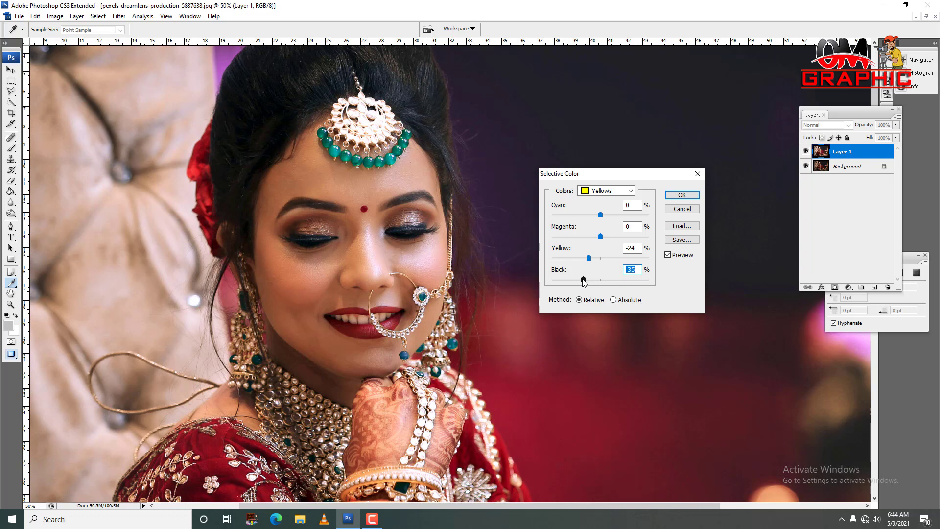
{"action": "left_click", "coordinate": [616, 194]}
{"action": "left_click", "coordinate": [599, 201]}
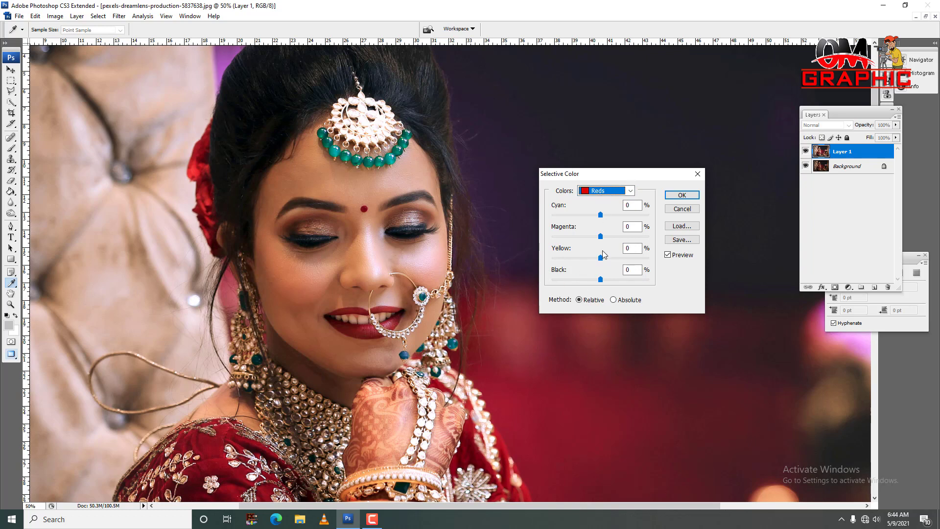
In Selective Color, set Black to +5 for the Reds and +3 for the Blacks
{"action": "left_click", "coordinate": [601, 280]}
{"action": "left_click_drag", "start_coordinate": [602, 280], "coordinate": [604, 284]}
{"action": "left_click", "coordinate": [604, 282]}
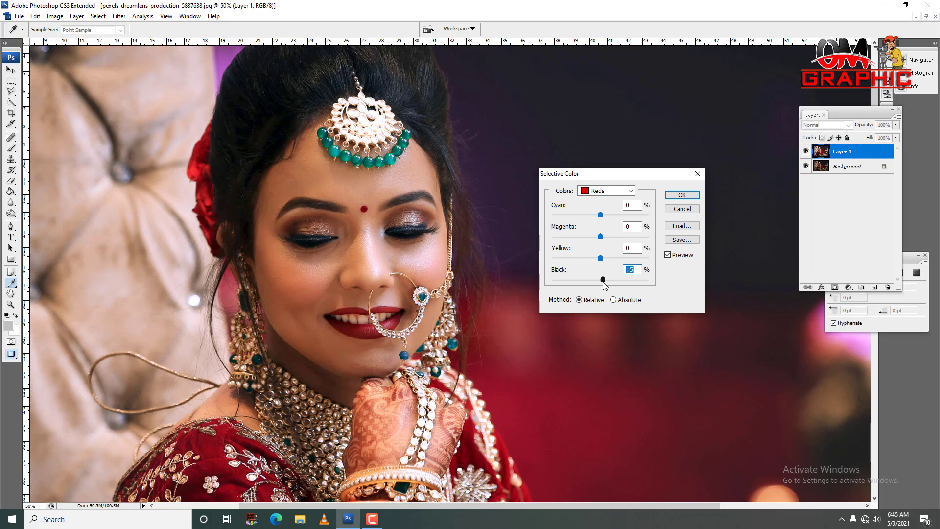
{"action": "left_click", "coordinate": [607, 190]}
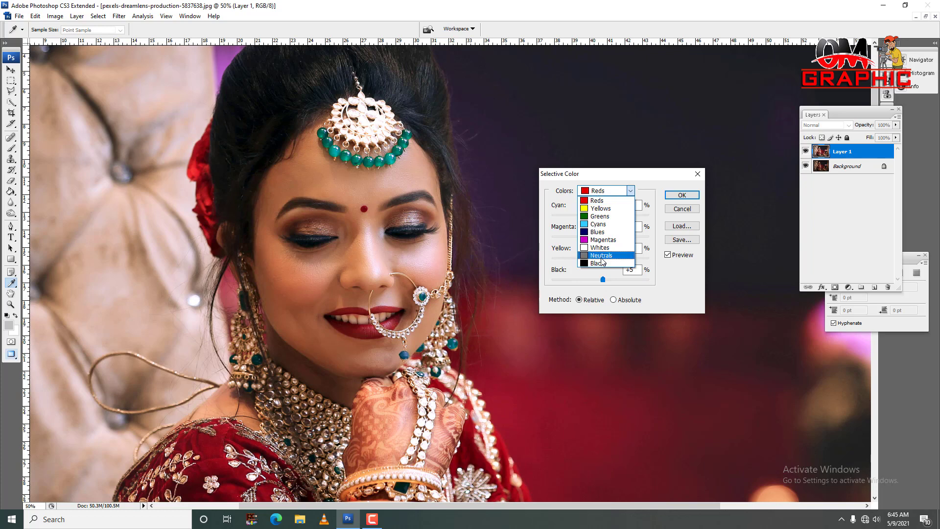
{"action": "left_click", "coordinate": [602, 263]}
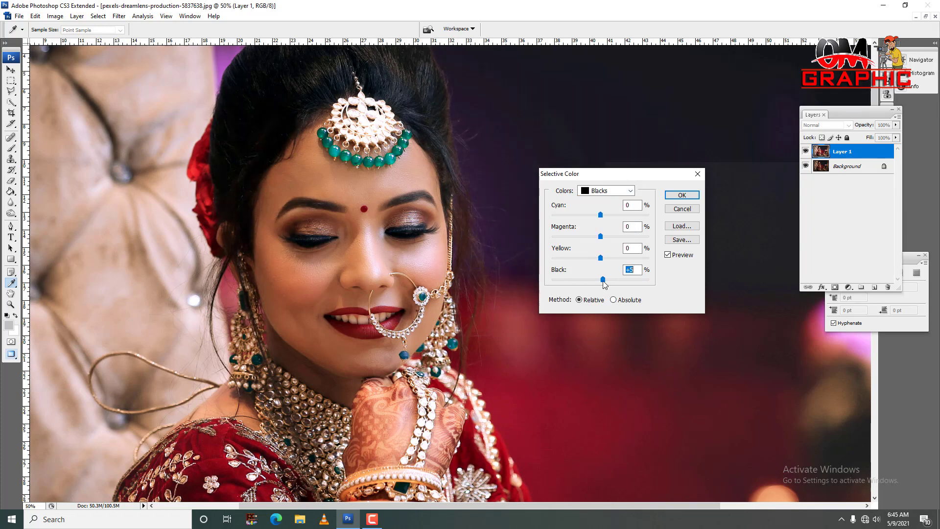
{"action": "left_click_drag", "start_coordinate": [604, 282], "coordinate": [603, 281]}
{"action": "left_click", "coordinate": [679, 196]}
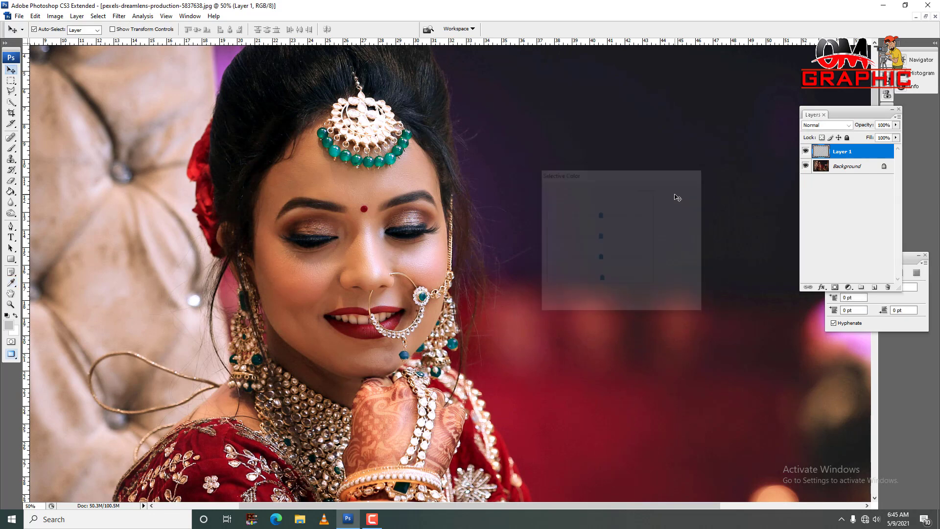
{"action": "key", "text": "ctrl+minus"}
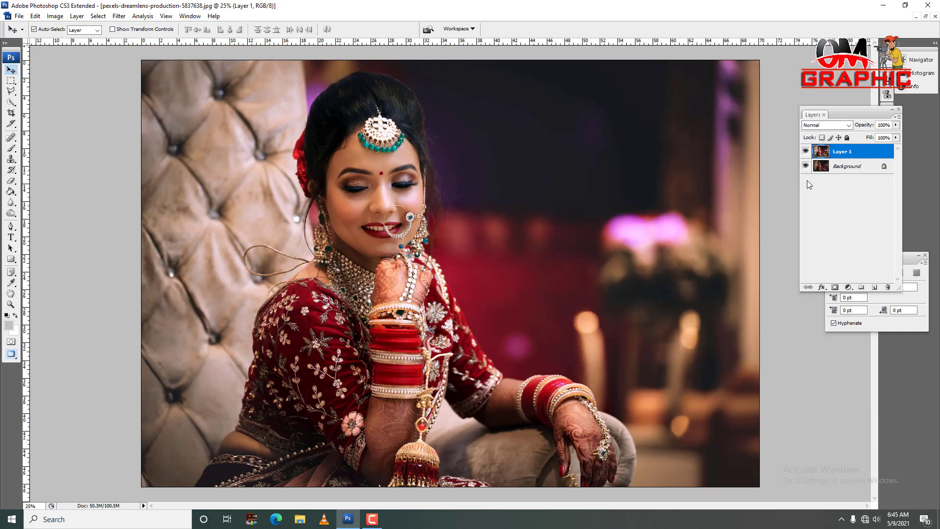
{"action": "left_click", "coordinate": [806, 167], "text": "alt"}
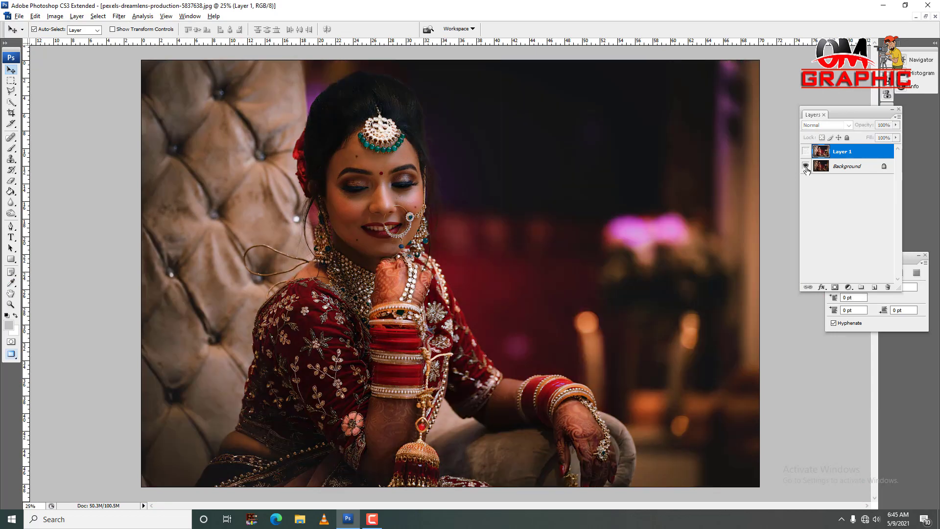
{"action": "left_click", "coordinate": [806, 169], "text": "alt"}
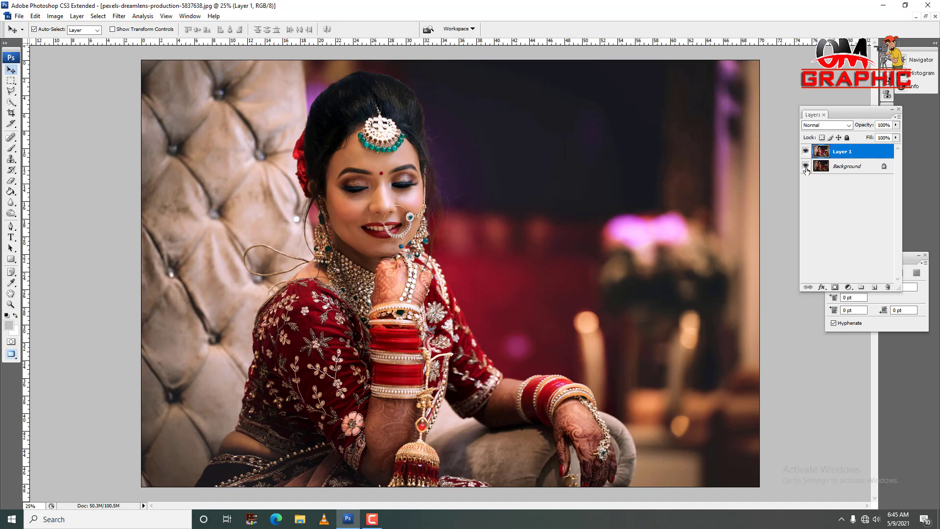
{"action": "key", "text": "ctrl+plus"}
{"action": "key", "text": "ctrl+plus"}
{"action": "left_click_drag", "start_coordinate": [624, 103], "coordinate": [374, 209]}
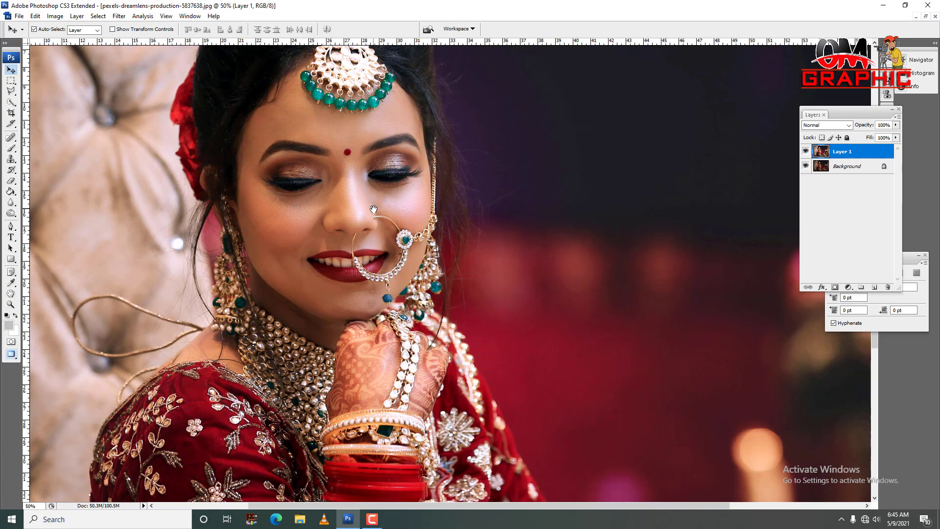
Apply Brightness/Contrast with Brightness +5 and Contrast +6 to Layer 1
{"action": "left_click", "coordinate": [54, 16]}
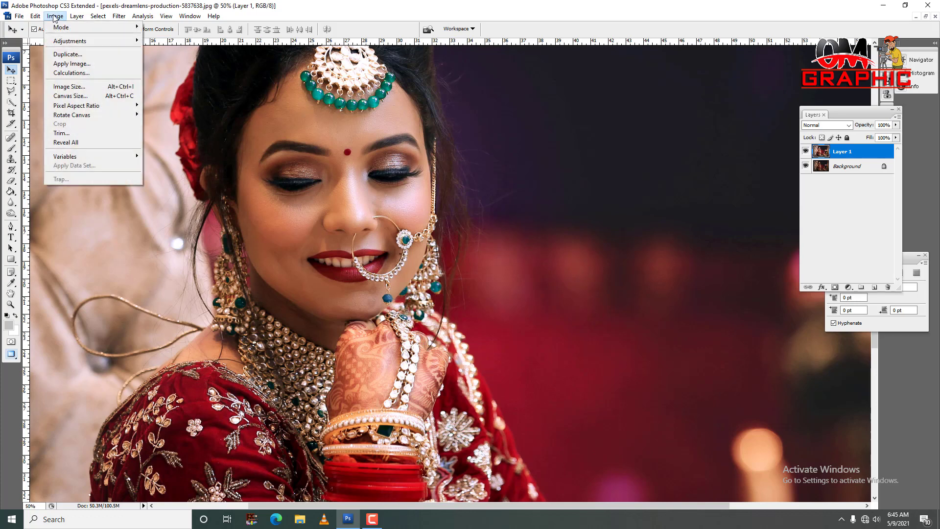
{"action": "mouse_move", "coordinate": [69, 40]}
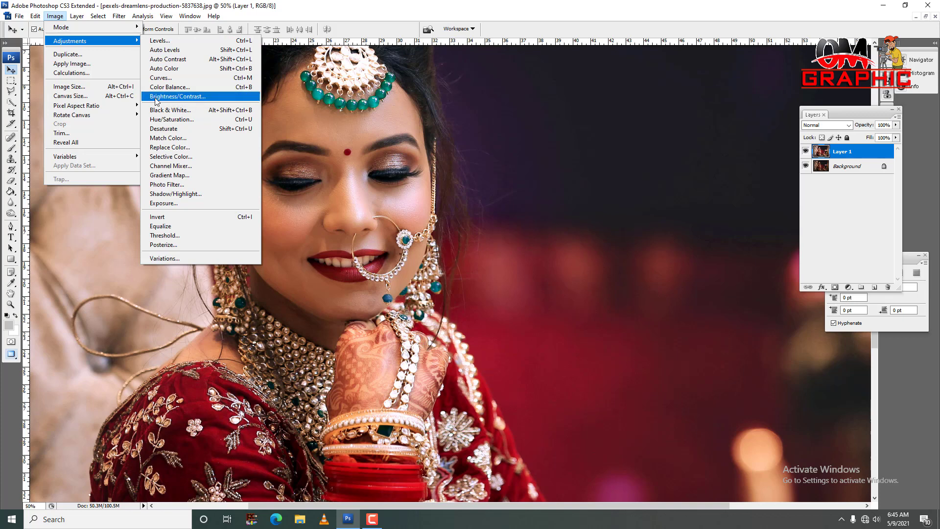
{"action": "left_click", "coordinate": [197, 97]}
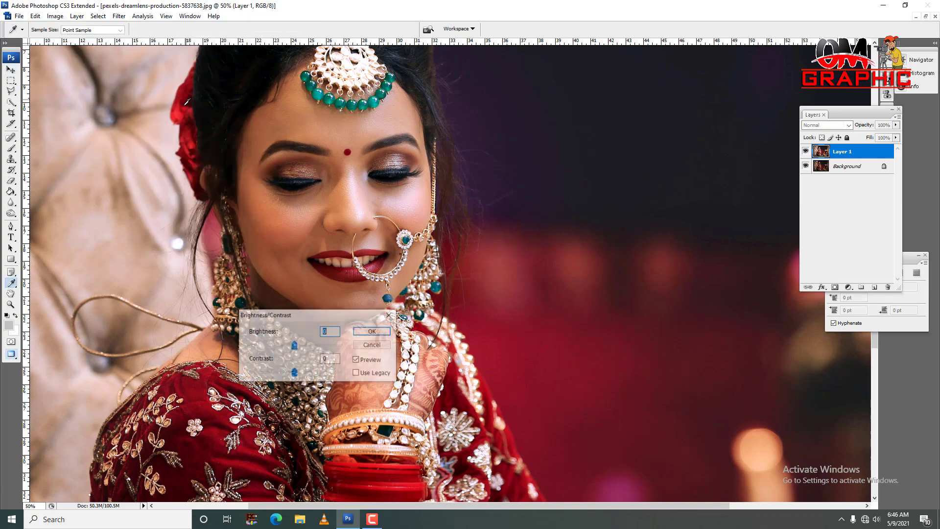
{"action": "left_click_drag", "start_coordinate": [307, 315], "coordinate": [532, 221]}
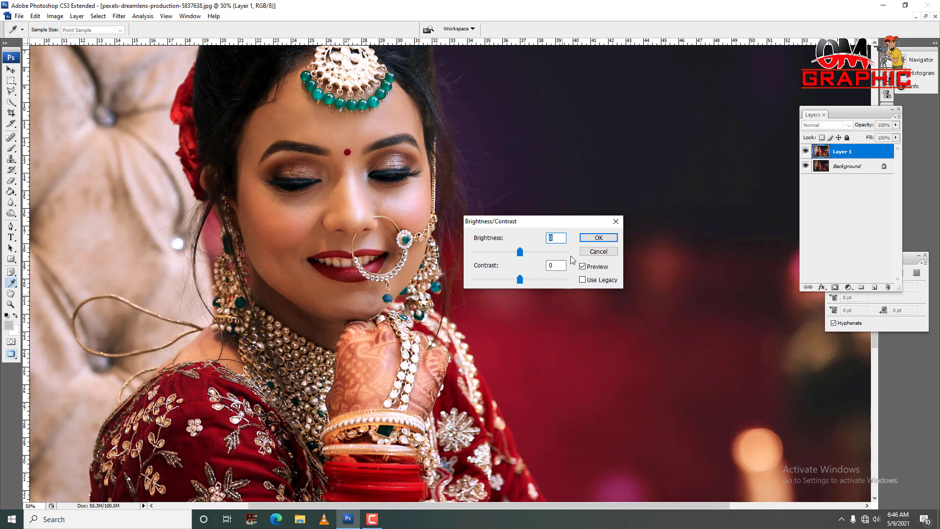
{"action": "left_click_drag", "start_coordinate": [553, 221], "coordinate": [559, 221]}
{"action": "mouse_move", "coordinate": [526, 252]}
{"action": "left_mouse_down"}
{"action": "mouse_move", "coordinate": [570, 248]}
{"action": "mouse_move", "coordinate": [529, 255]}
{"action": "left_mouse_up"}
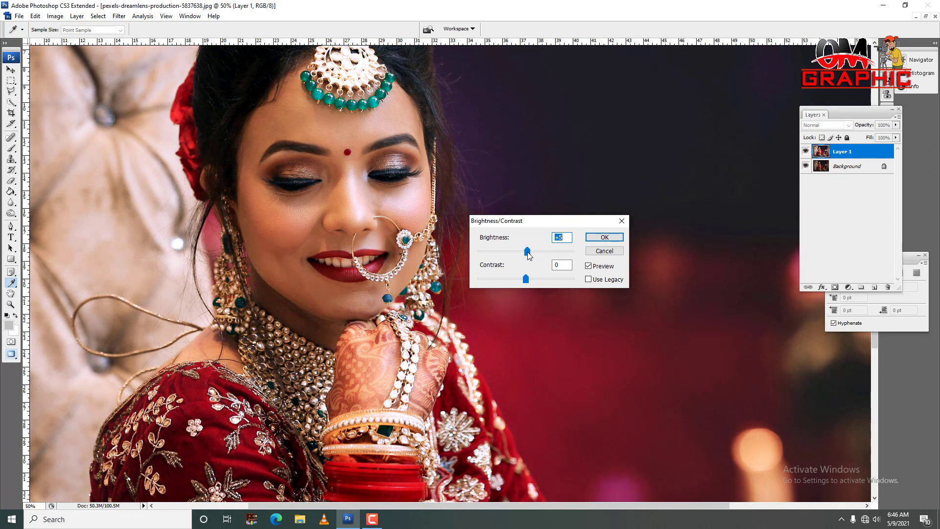
{"action": "left_click_drag", "start_coordinate": [529, 255], "coordinate": [528, 255]}
{"action": "left_click", "coordinate": [551, 239]}
{"action": "left_click_drag", "start_coordinate": [526, 278], "coordinate": [529, 286]}
{"action": "left_click_drag", "start_coordinate": [530, 280], "coordinate": [529, 279]}
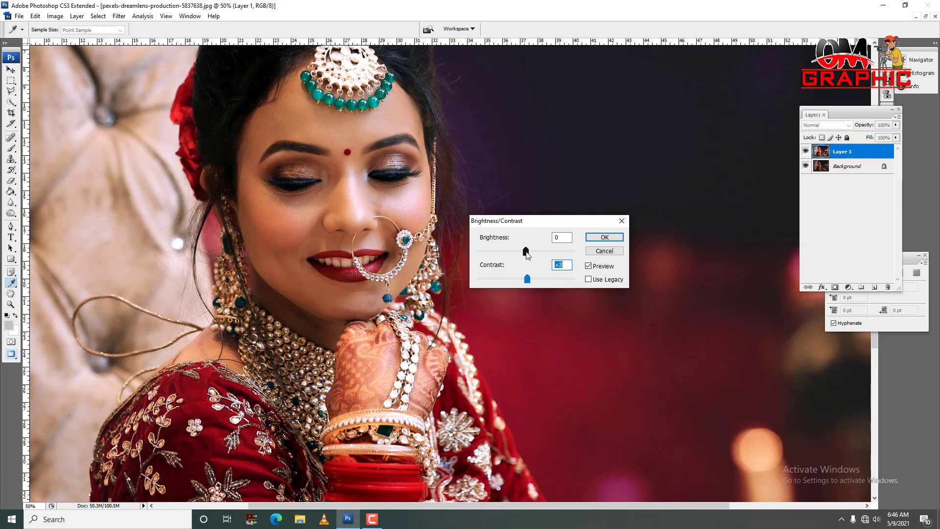
{"action": "left_click_drag", "start_coordinate": [527, 252], "coordinate": [528, 252]}
{"action": "left_click", "coordinate": [592, 238]}
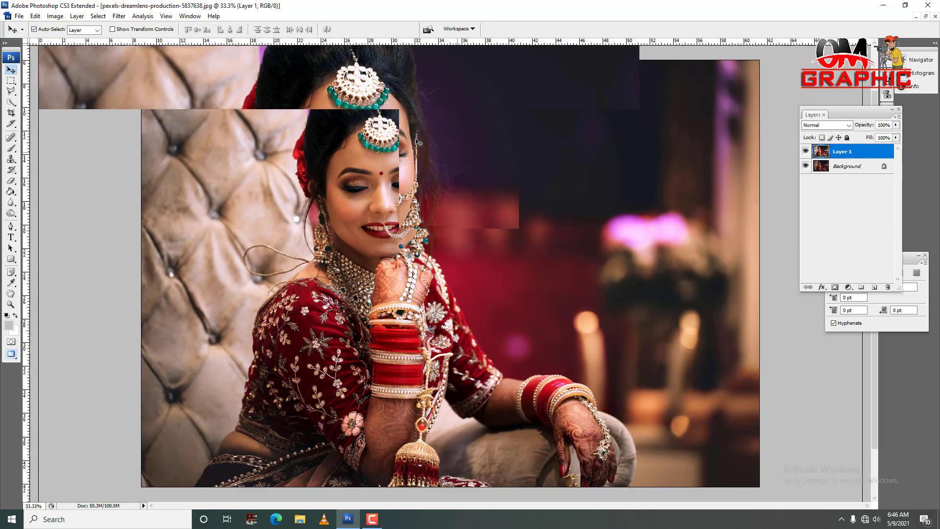
{"action": "left_click_drag", "start_coordinate": [585, 241], "coordinate": [337, 225]}
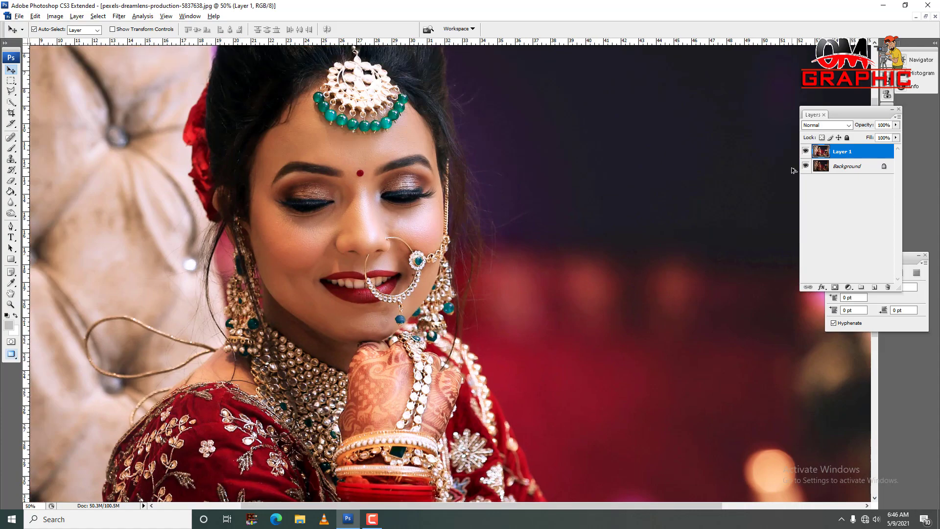
{"action": "left_click", "coordinate": [806, 167], "text": "alt"}
{"action": "left_click", "coordinate": [806, 167], "text": "alt"}
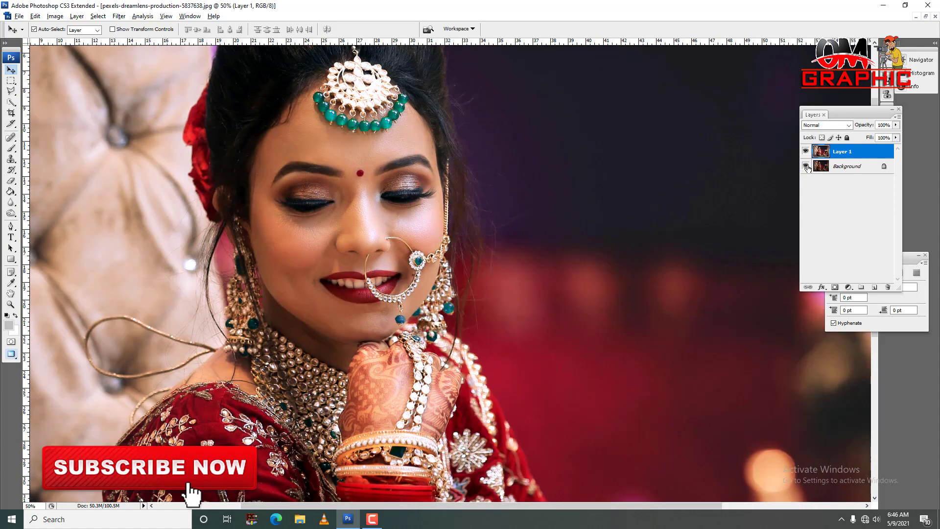
{"action": "left_click", "coordinate": [806, 167], "text": "alt"}
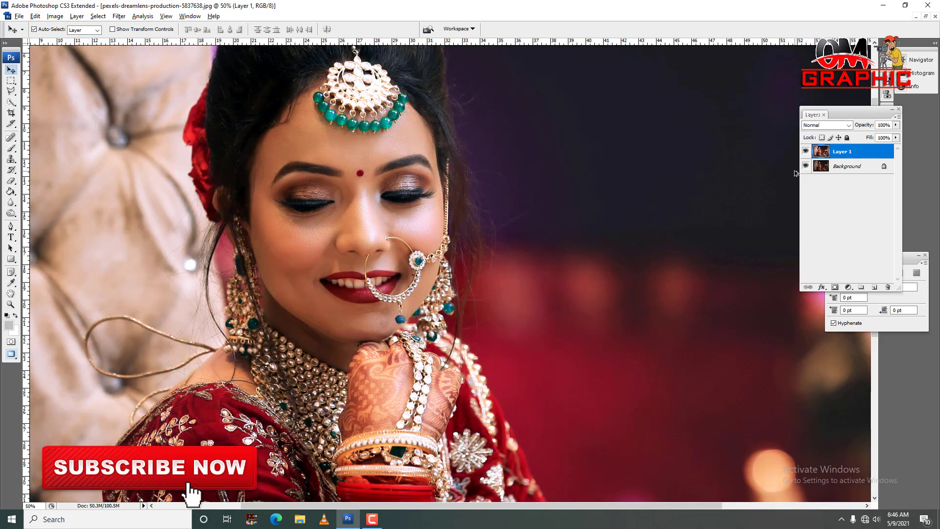